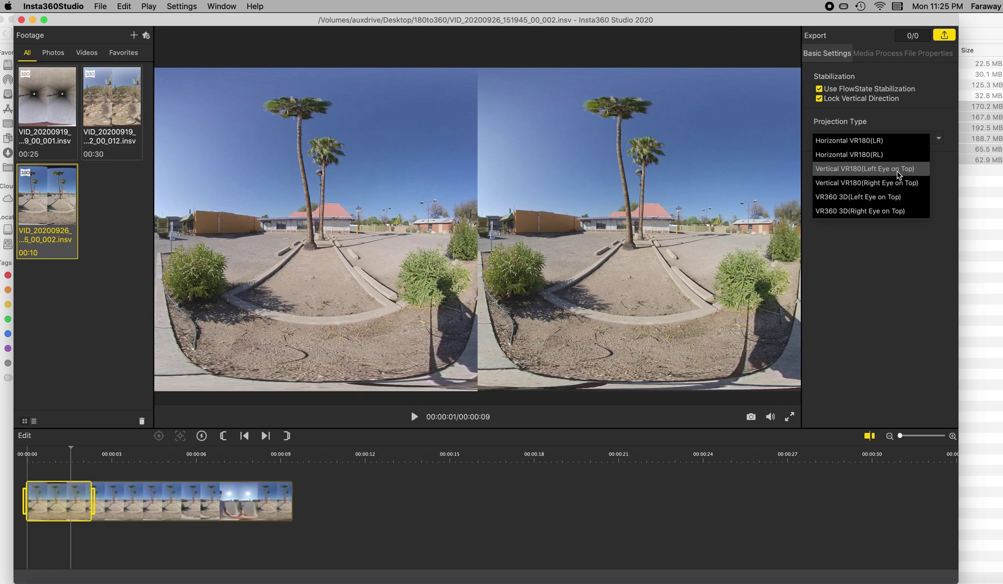
# Switch the clip's projection to Vertical VR180 (Left Eye on Top)
pyautogui.click(899, 174)
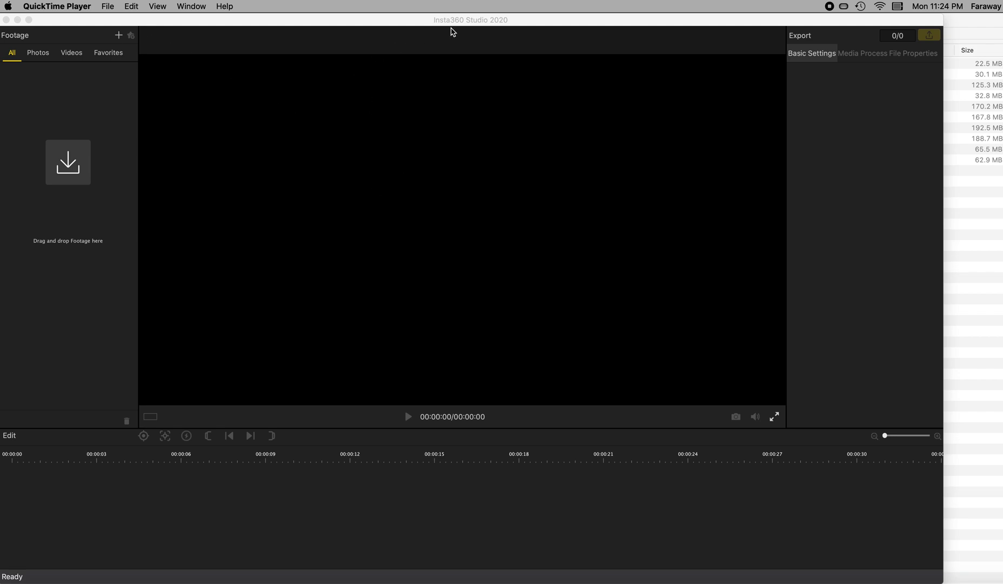
# Drag the six .insv files from the 180to360 folder into Insta360 Studio to import them
pyautogui.click(489, 23)
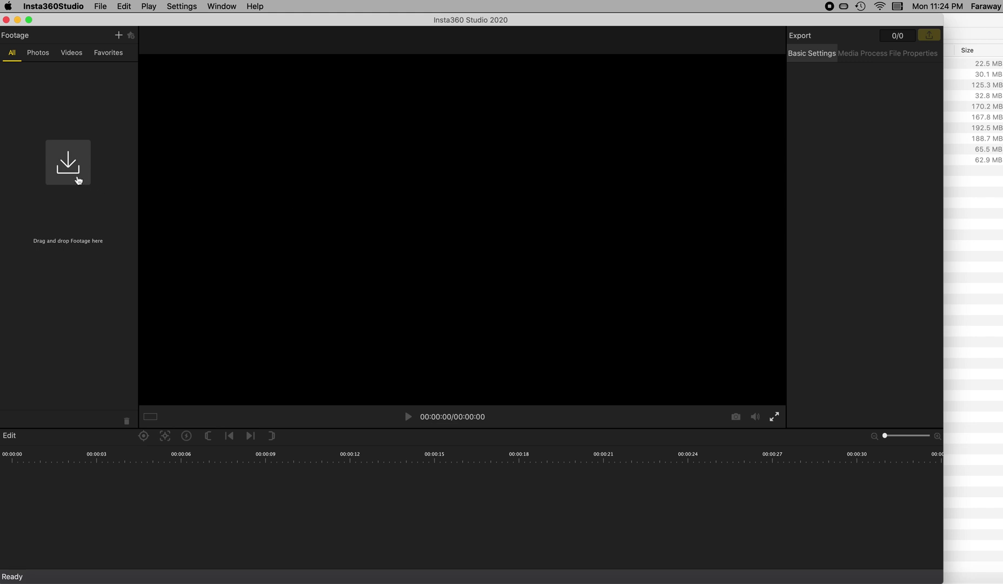
pyautogui.moveTo(134, 20); pyautogui.dragTo(275, 15)
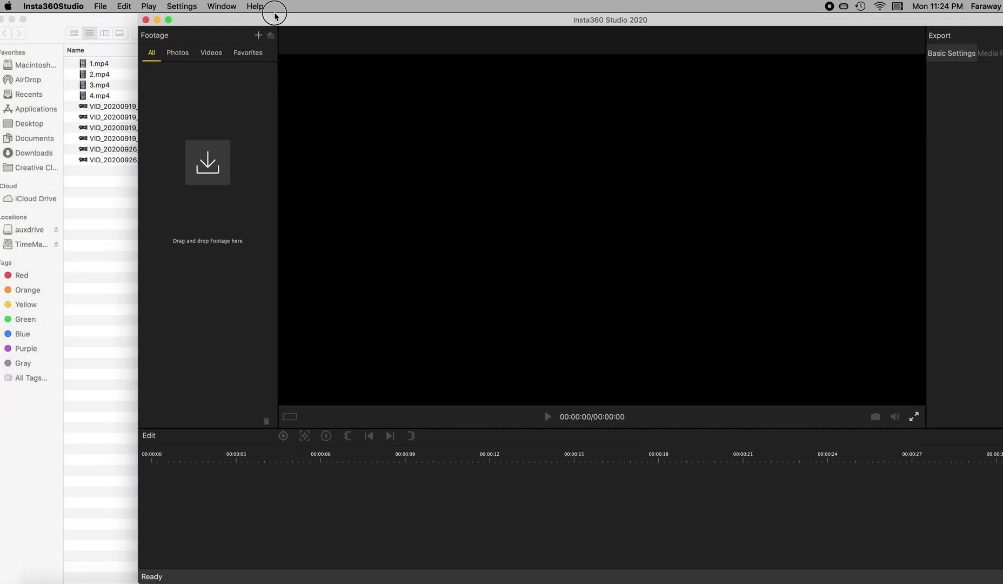
pyautogui.click(122, 110)
pyautogui.click(123, 106)
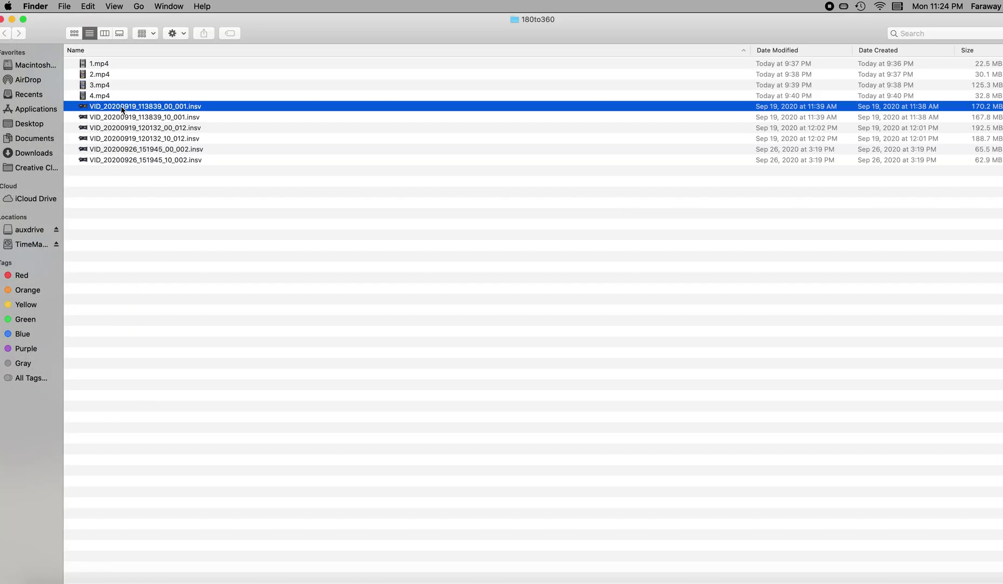
pyautogui.keyDown('shift'); pyautogui.click(112, 161); pyautogui.keyUp('shift')
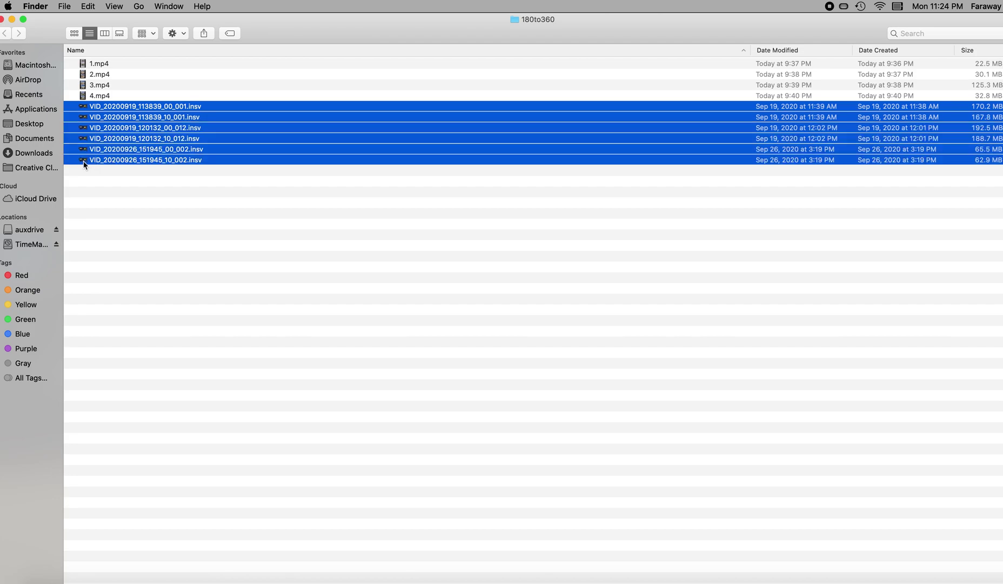
pyautogui.moveTo(84, 164); pyautogui.dragTo(522, 574)
pyautogui.click(298, 25)
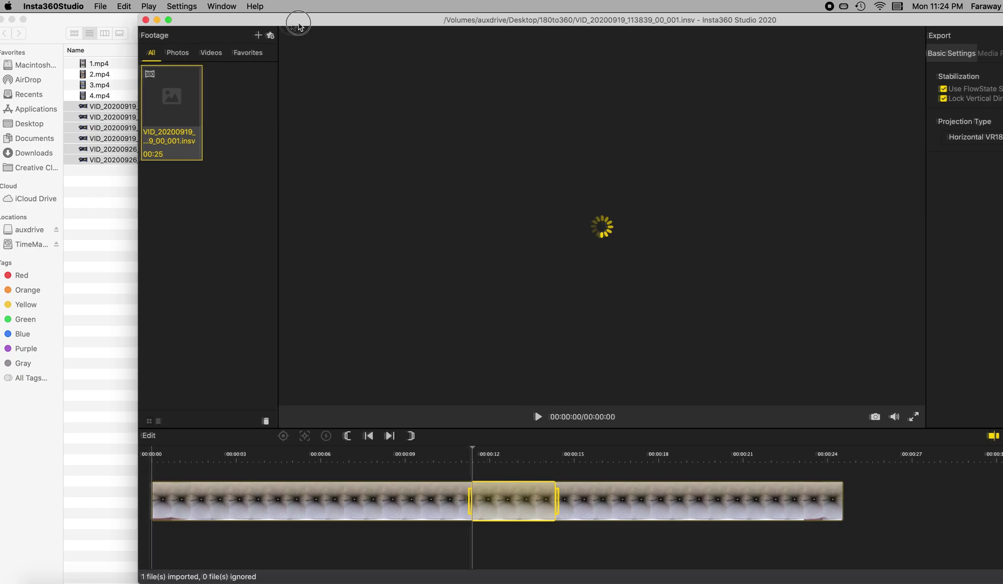
pyautogui.moveTo(298, 25); pyautogui.dragTo(175, 21)
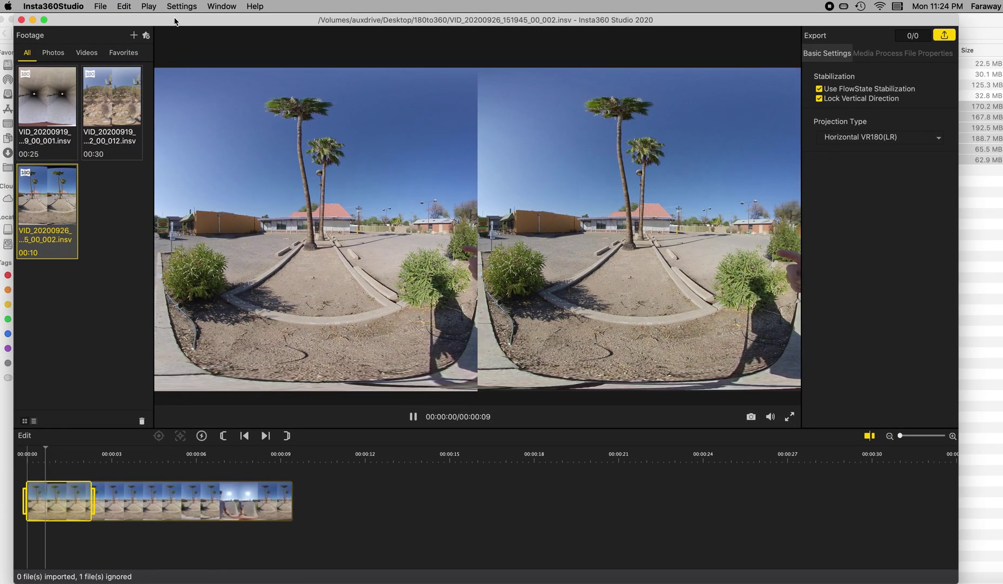
# Pause playback, choose Vertical VR180 (Left Eye on Top) projection, and slide the trim range later
pyautogui.click(414, 417)
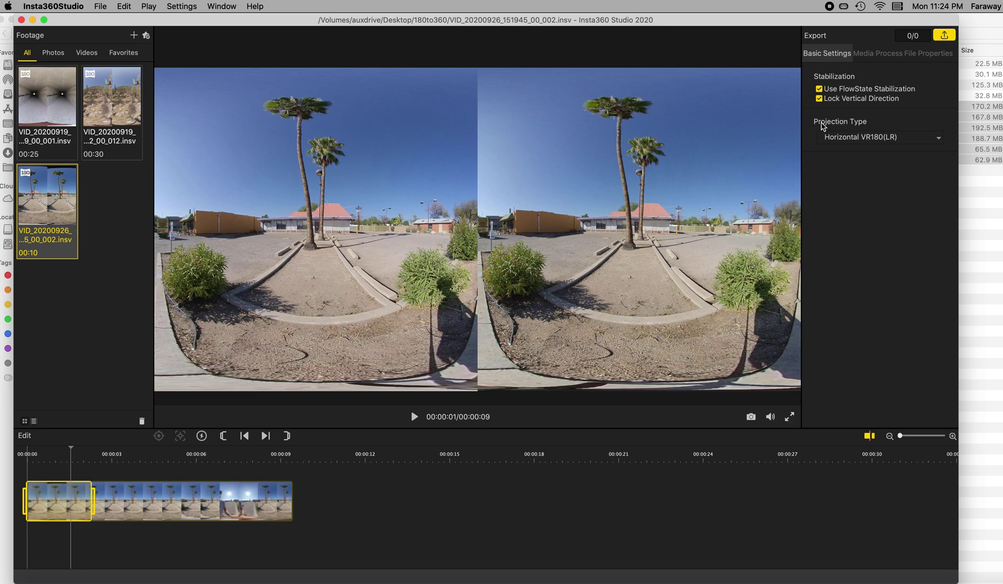
pyautogui.click(872, 141)
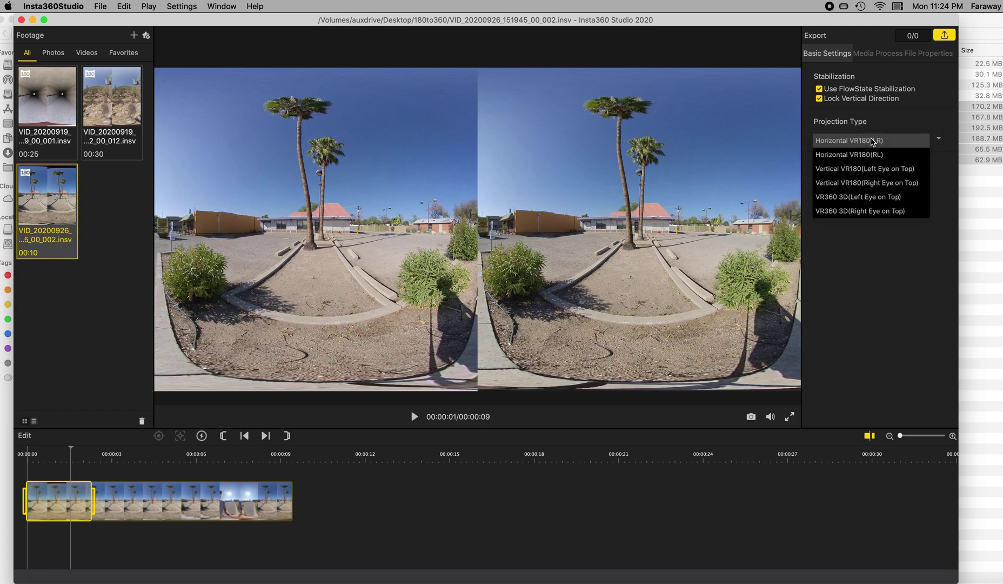
pyautogui.click(899, 175)
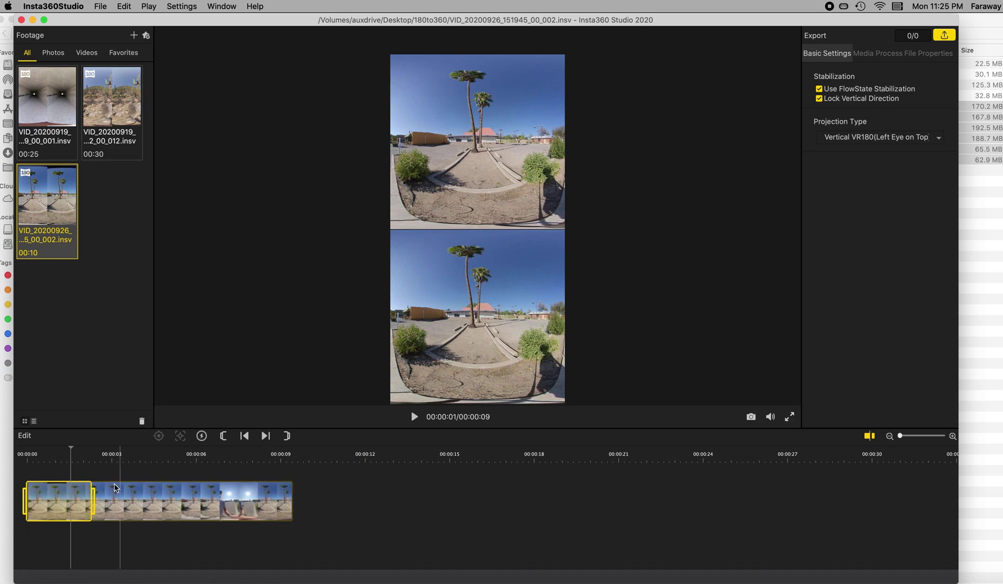
pyautogui.moveTo(93, 505); pyautogui.dragTo(116, 505)
pyautogui.moveTo(26, 501); pyautogui.dragTo(61, 502)
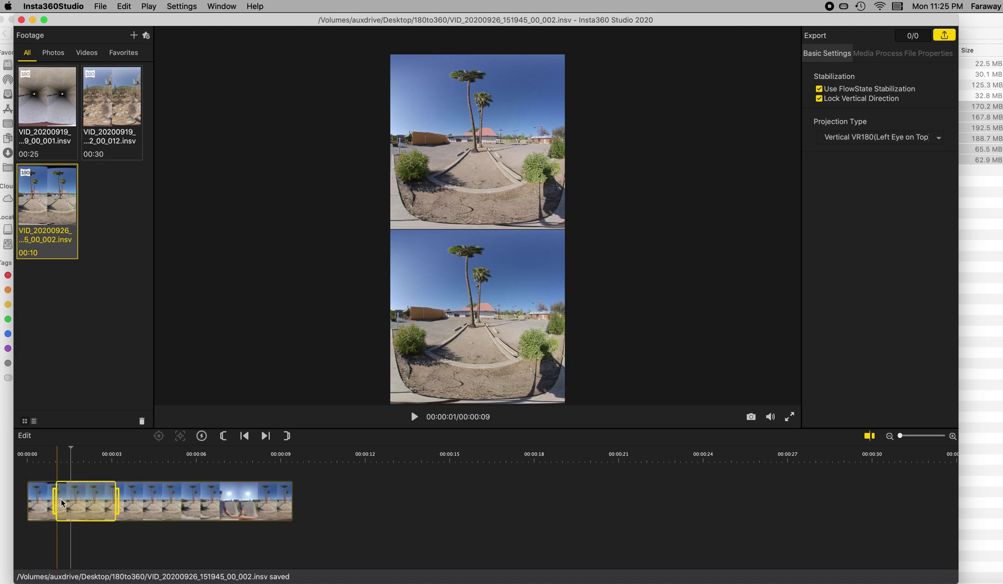
# Export the clip as 2880×5760 H.264 MP4 at 50 Mbps into 180to360
pyautogui.click(944, 35)
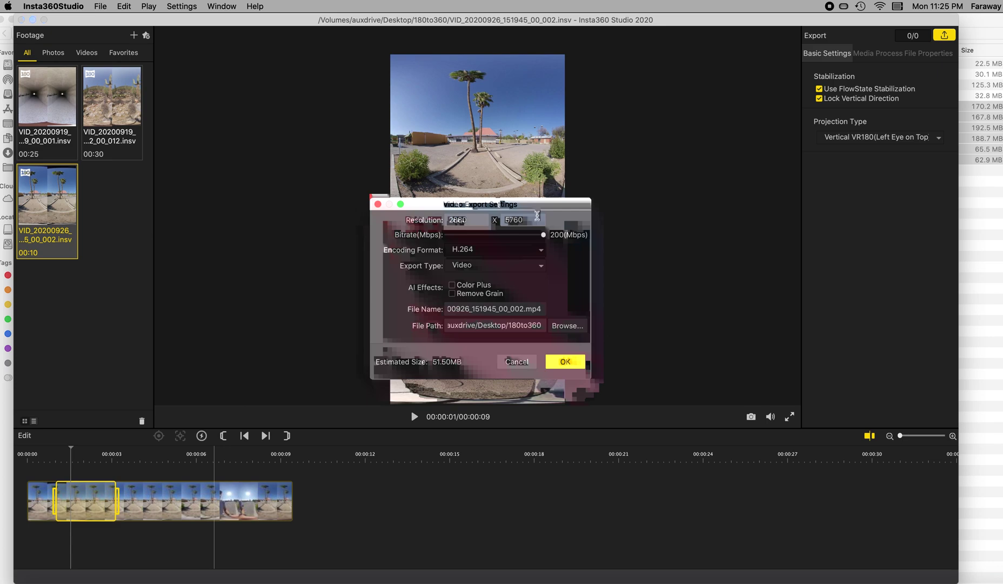
pyautogui.moveTo(543, 237); pyautogui.dragTo(470, 240)
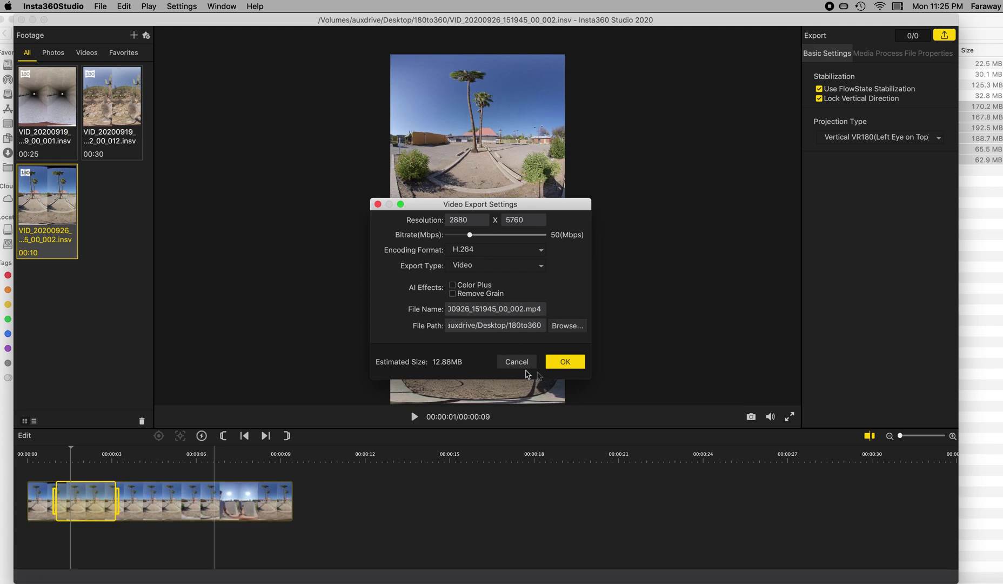
pyautogui.click(573, 367)
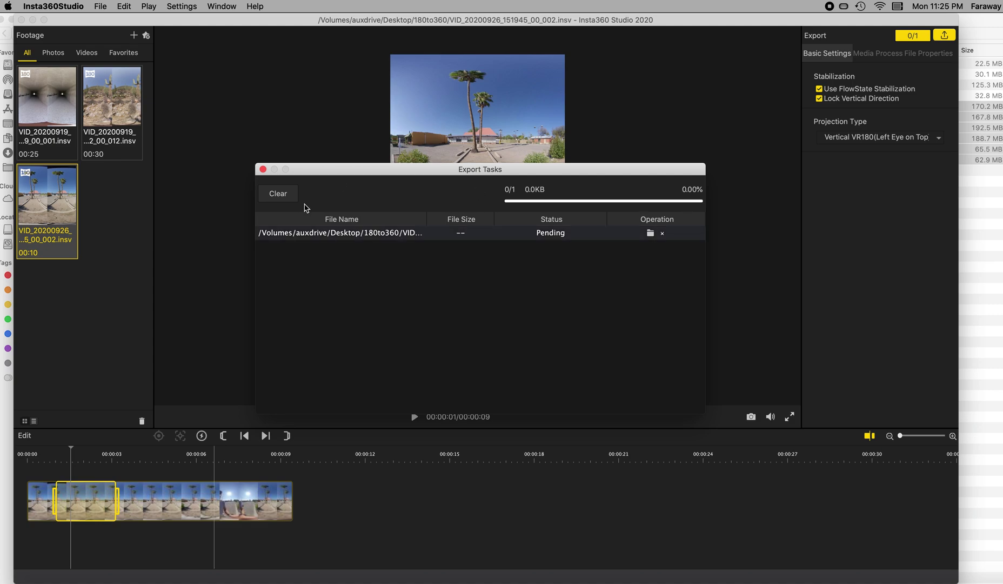
pyautogui.click(650, 233)
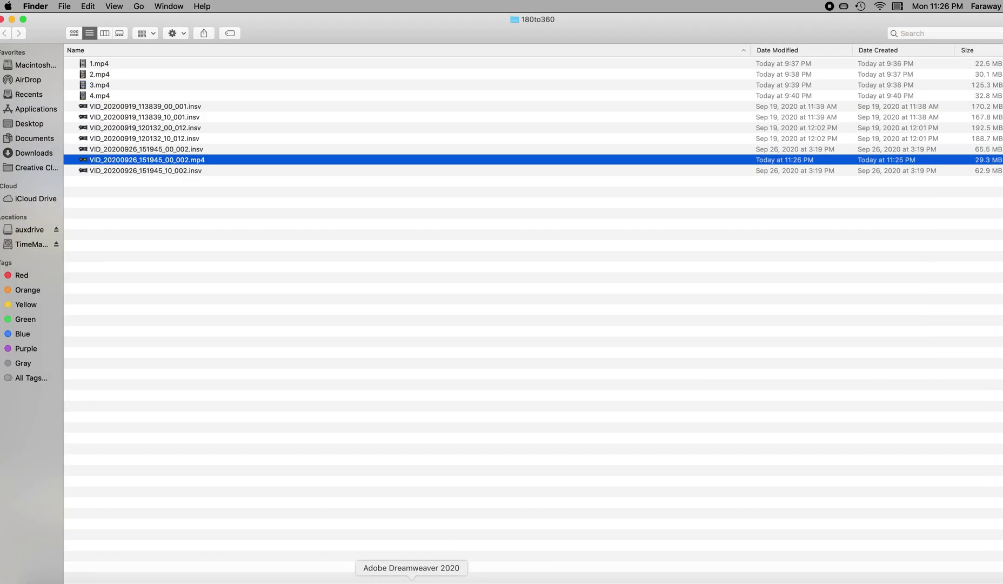
# Launch Premiere Pro and create a default new project, Untitled.prproj, in Burn area
pyautogui.click(450, 582)
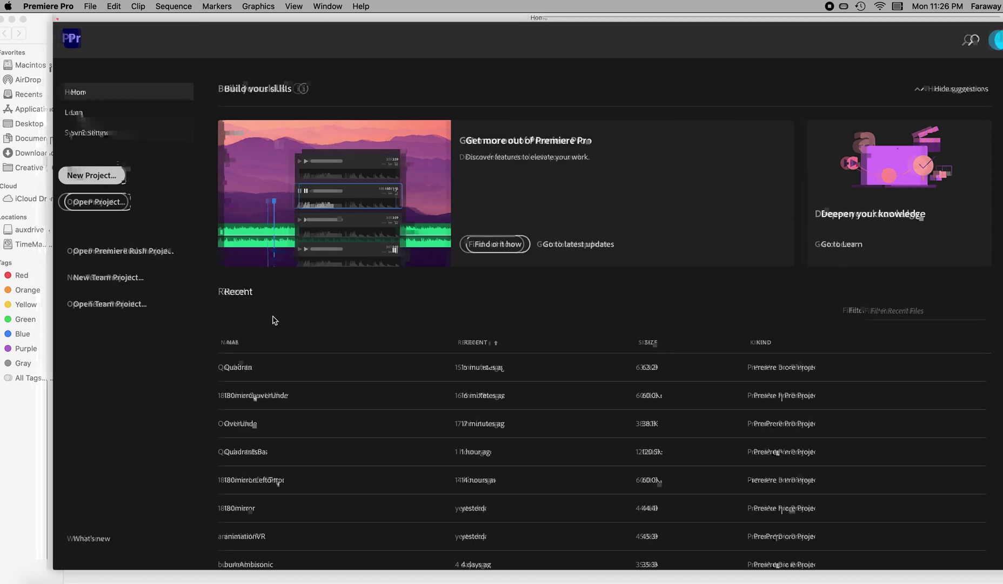
pyautogui.click(92, 175)
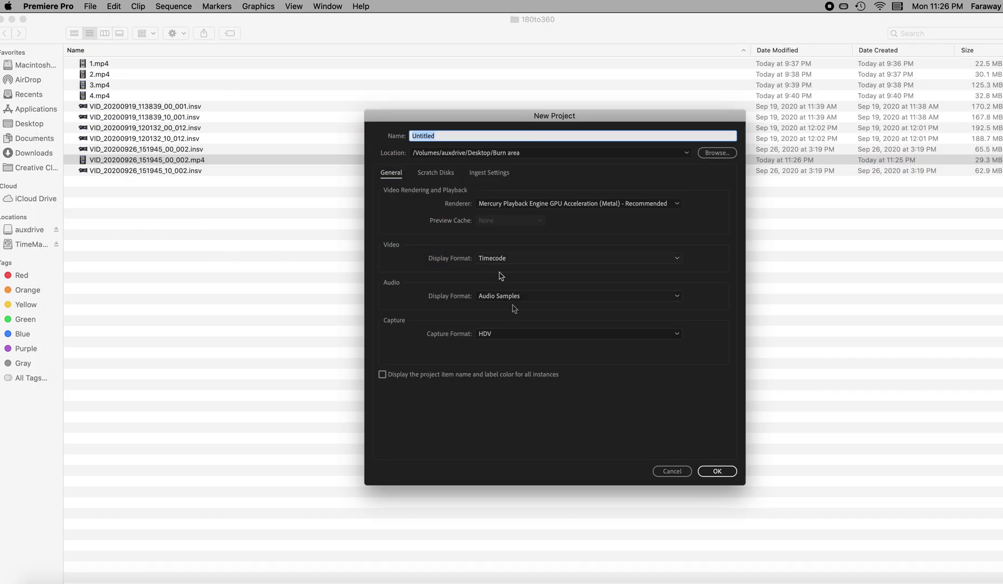
pyautogui.click(717, 471)
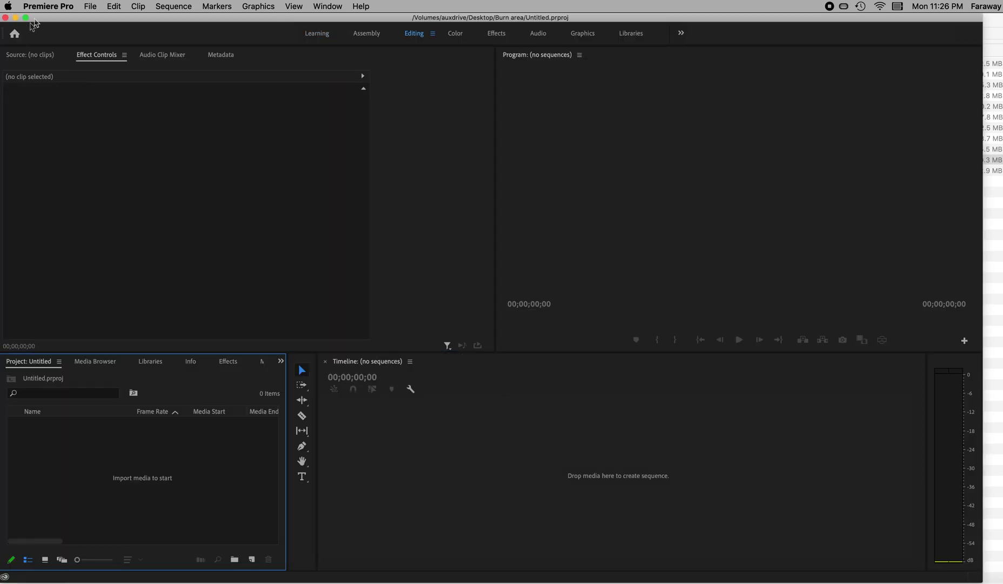
# Import 1.mp4 through 4.mp4 from the 180to360 folder, then select 1.mp4
pyautogui.click(90, 6)
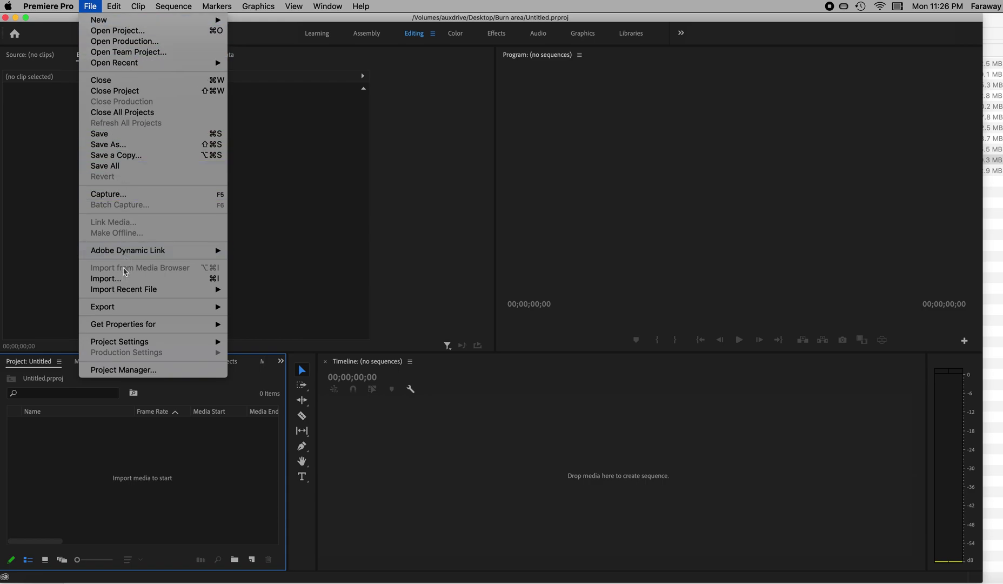
pyautogui.click(131, 279)
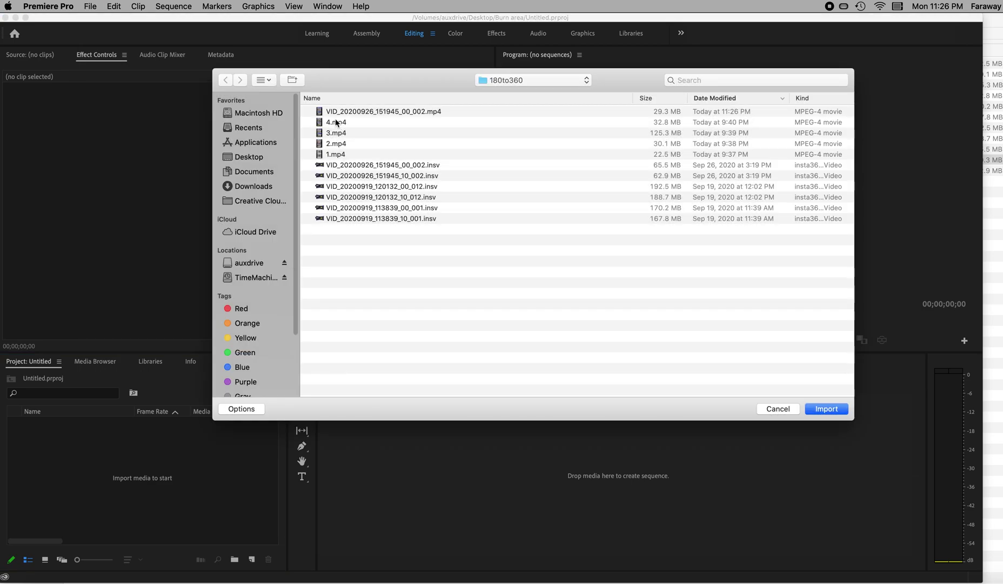
pyautogui.click(335, 123)
pyautogui.keyDown('shift'); pyautogui.click(342, 155); pyautogui.keyUp('shift')
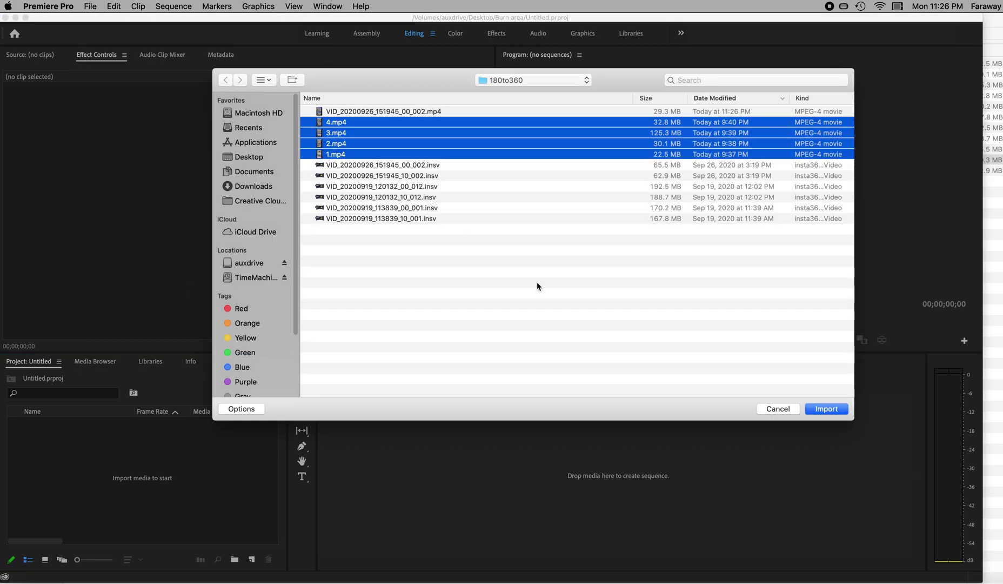
pyautogui.click(826, 410)
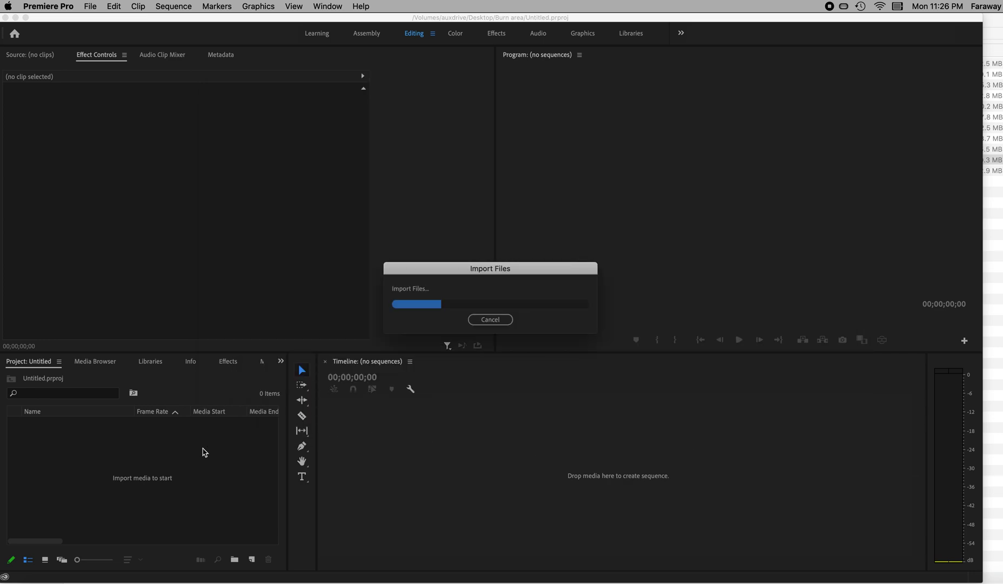
pyautogui.click(139, 501)
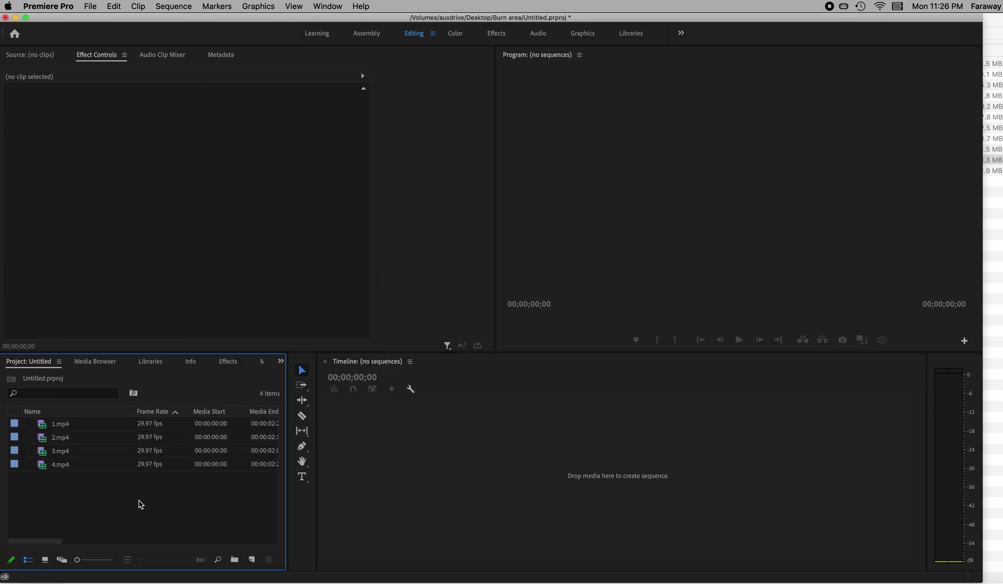
pyautogui.click(43, 425)
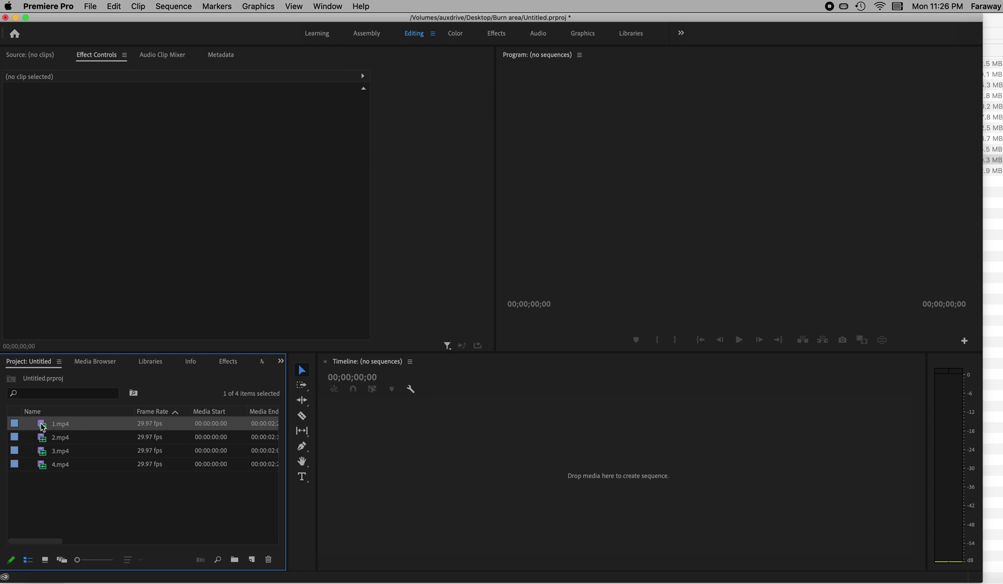
# Drop 1.mp4 onto the empty timeline to create sequence 1 and zoom in on it
pyautogui.moveTo(42, 426); pyautogui.dragTo(534, 491)
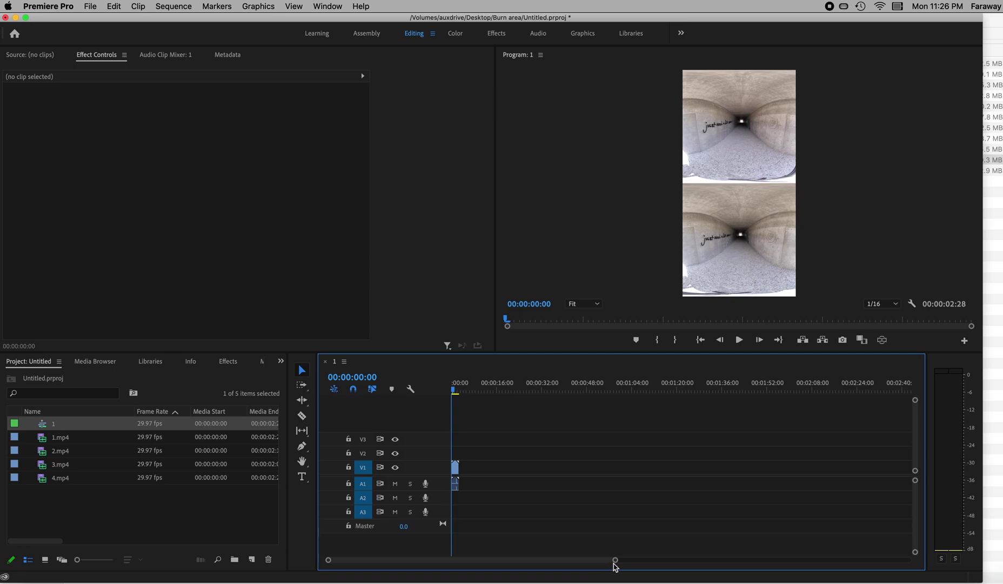
pyautogui.moveTo(615, 562); pyautogui.dragTo(530, 566)
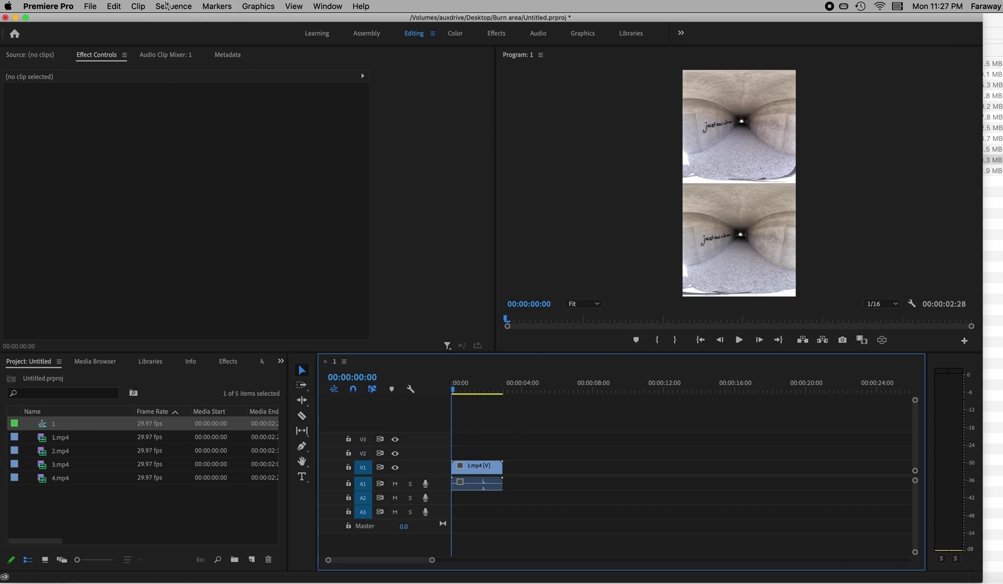
# Give sequence 1 a 5760 frame width and 360° horizontal view, applying and deleting previews
pyautogui.click(175, 6)
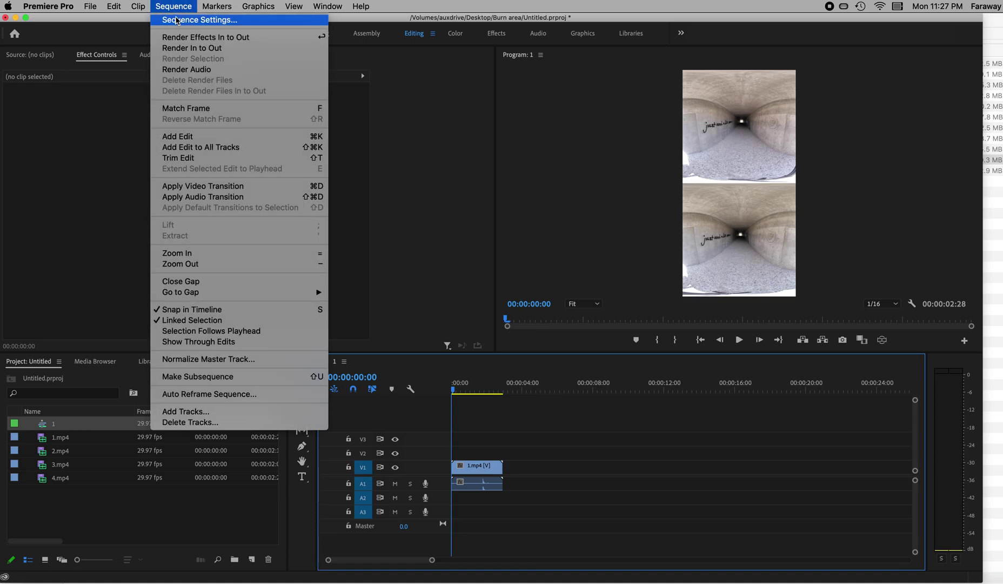
pyautogui.click(177, 21)
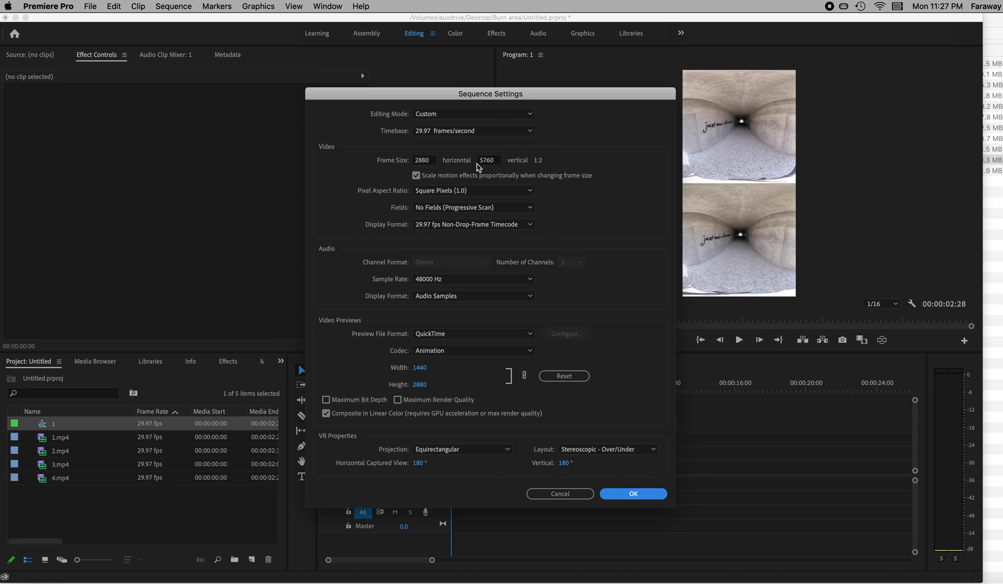
pyautogui.click(427, 160)
pyautogui.moveTo(435, 160); pyautogui.dragTo(406, 163)
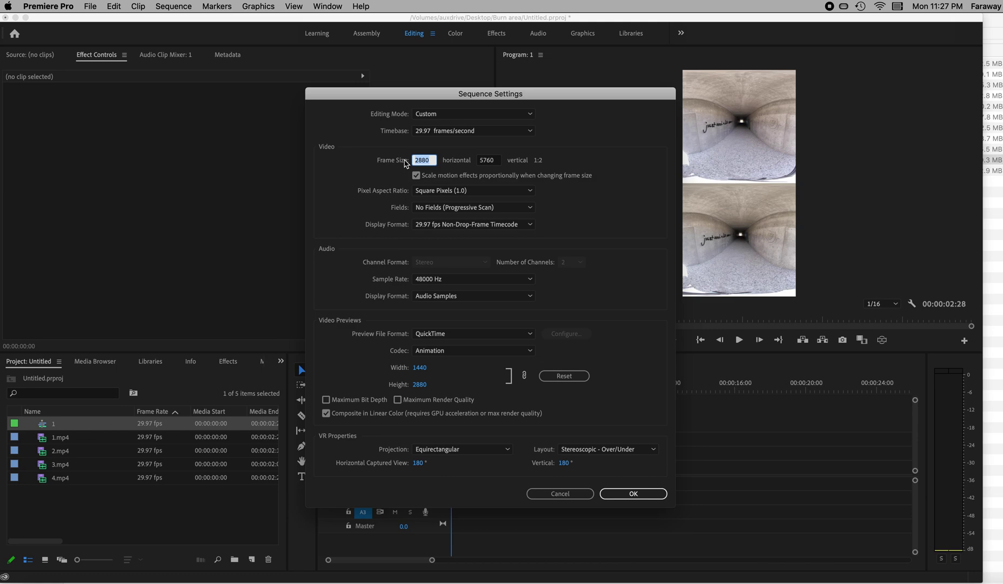
pyautogui.write('5760')
pyautogui.click(609, 413)
pyautogui.click(419, 462)
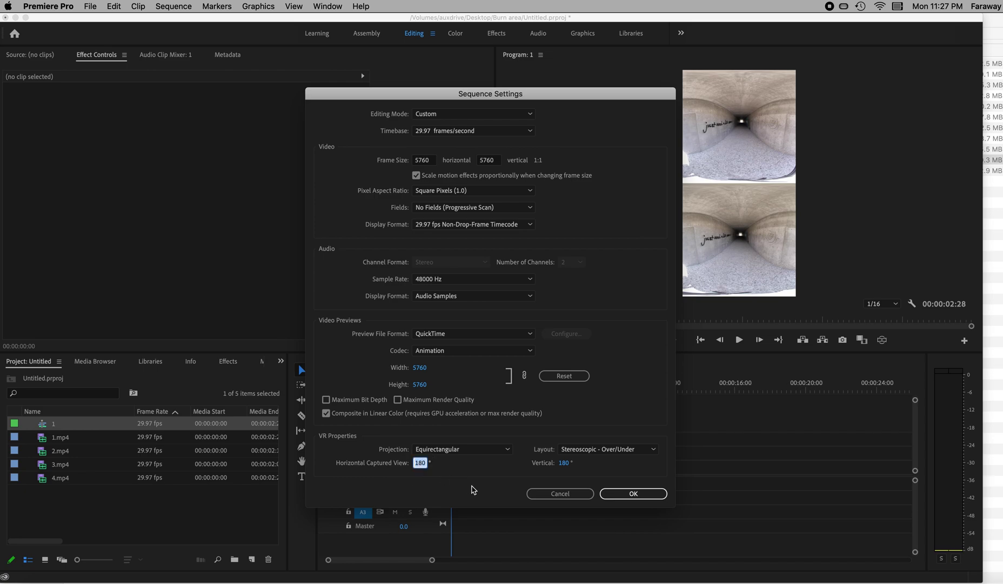
pyautogui.write('360')
pyautogui.press('Tab')
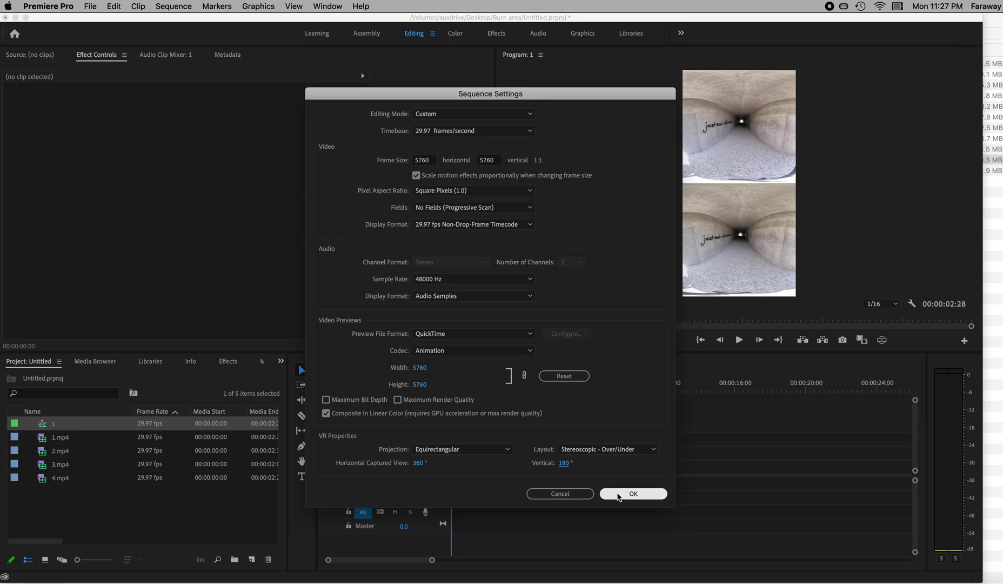
pyautogui.click(618, 496)
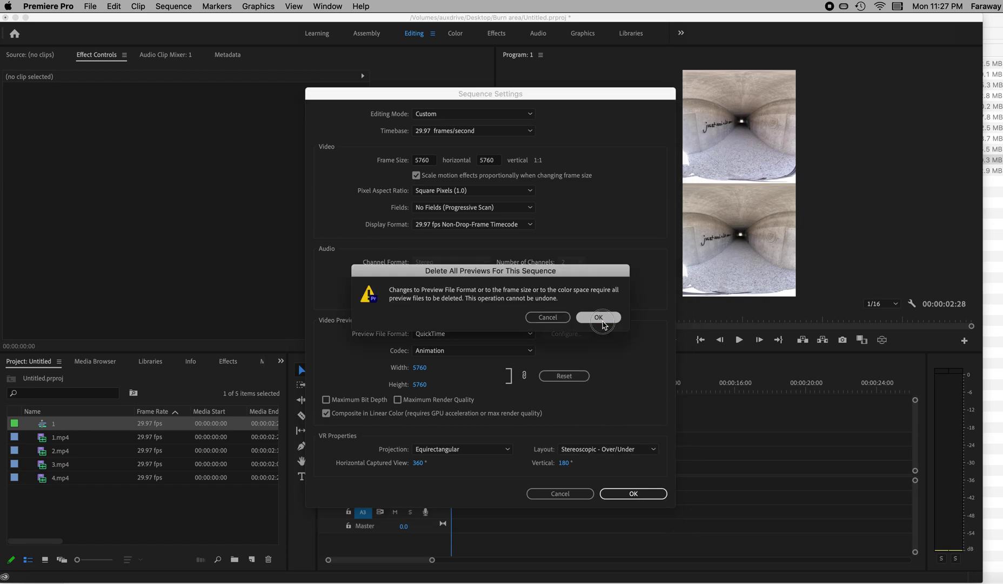
pyautogui.click(599, 318)
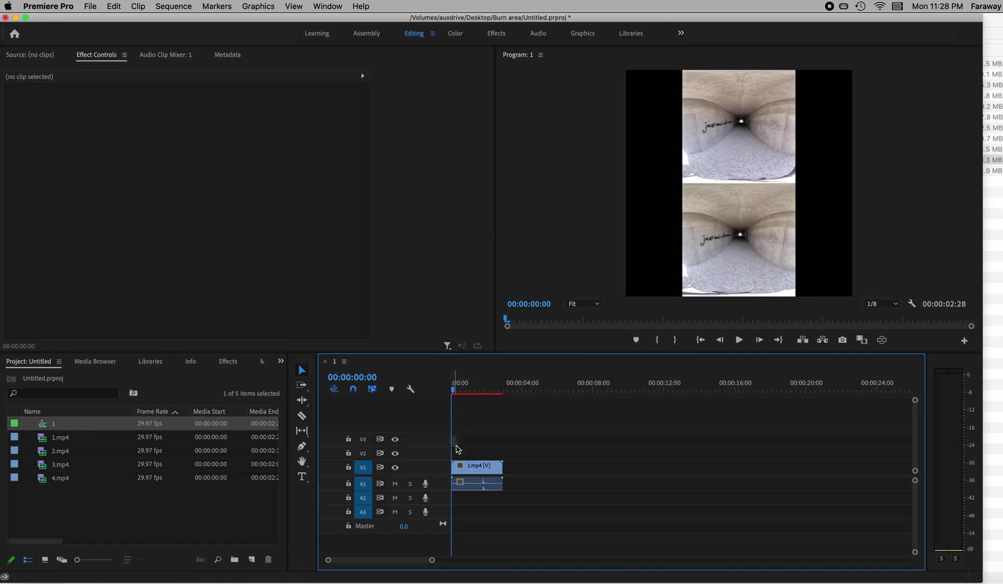
# Set the 1.mp4 clip's Motion Position X to 1440
pyautogui.click(478, 471)
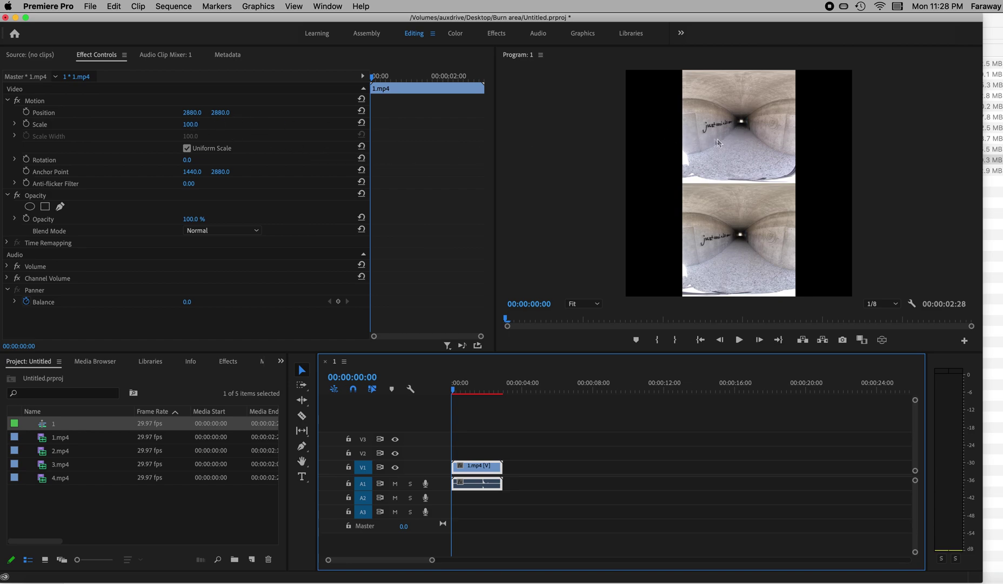
pyautogui.click(194, 116)
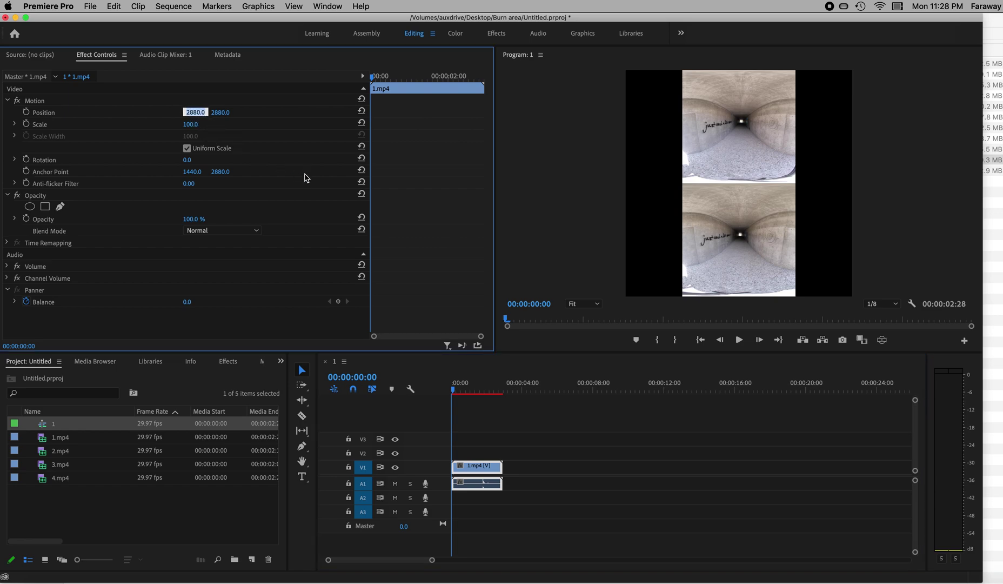
pyautogui.write('1440')
pyautogui.press('Return')
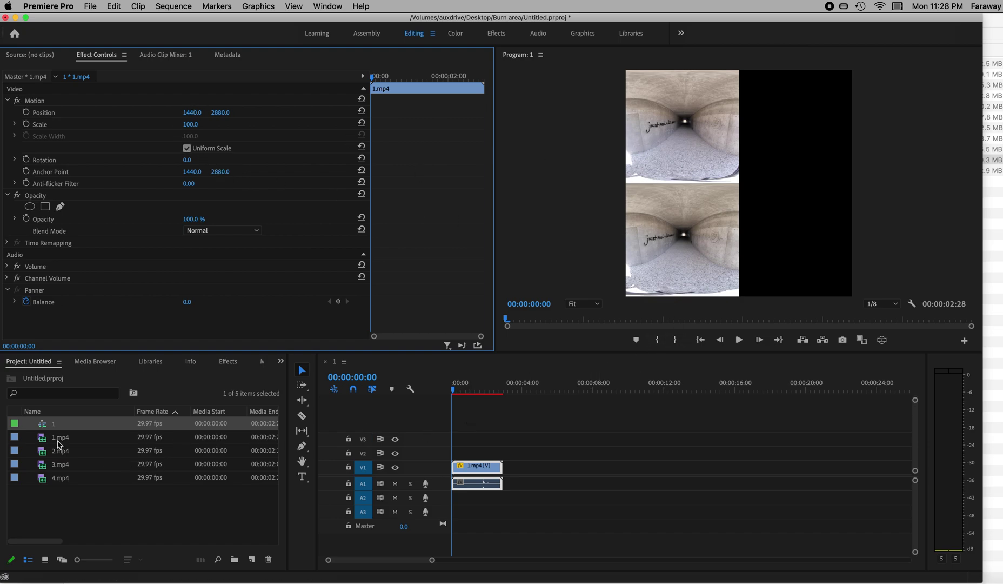
# Place 2.mp4 on V2 above 1.mp4 and set its Position X to 4320
pyautogui.click(43, 454)
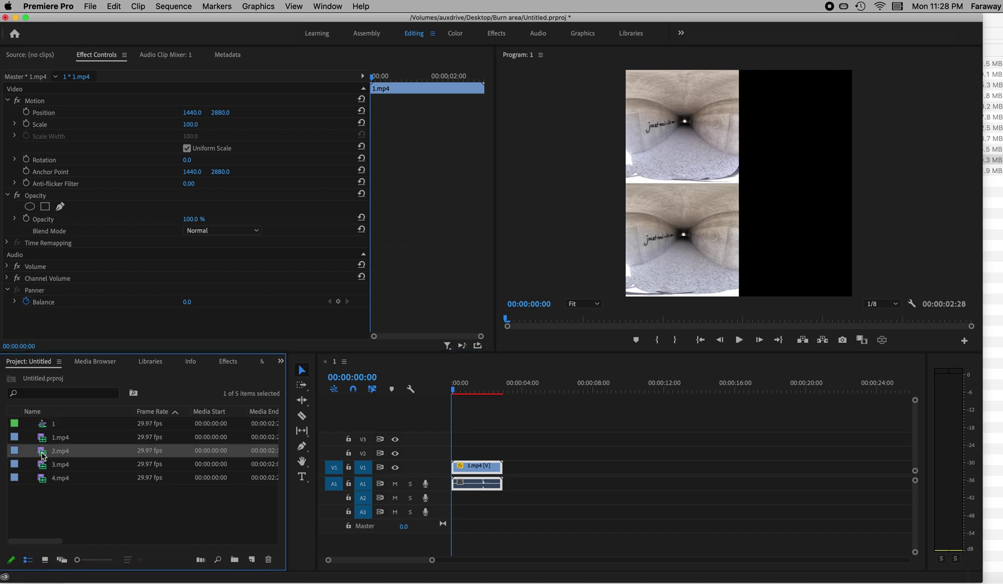
pyautogui.moveTo(43, 455); pyautogui.dragTo(454, 455)
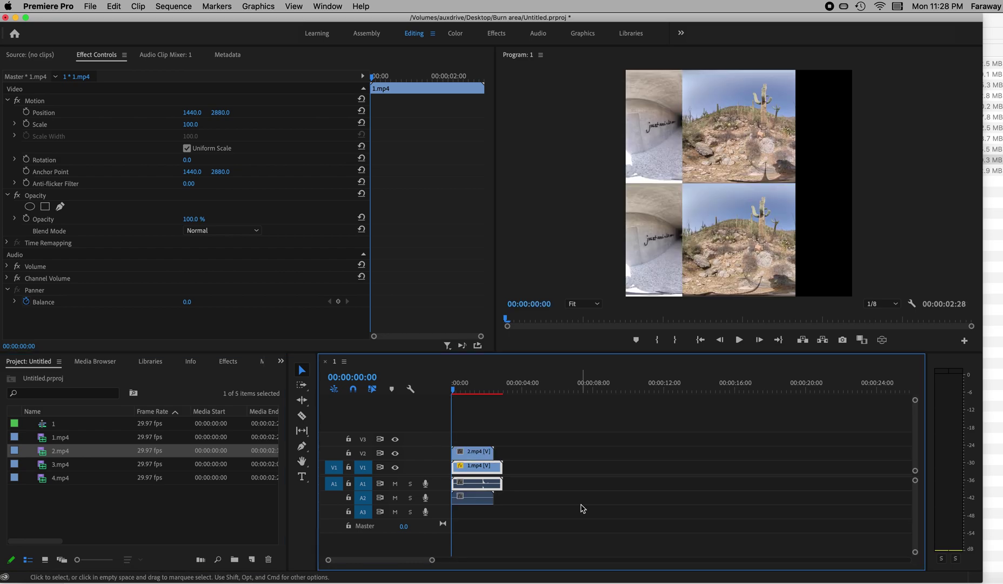
pyautogui.click(190, 112)
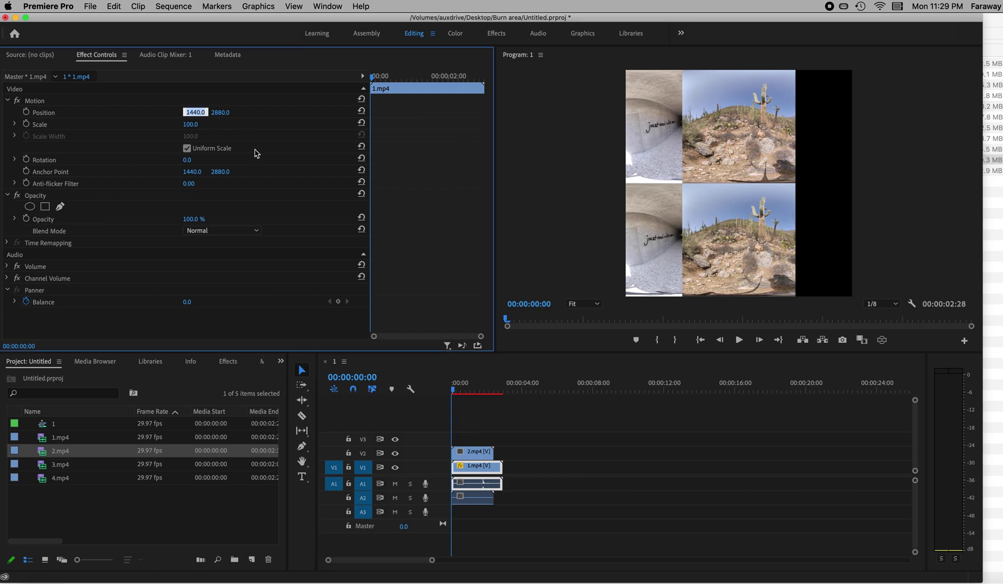
pyautogui.write('4320')
pyautogui.press('Return')
pyautogui.click(472, 452)
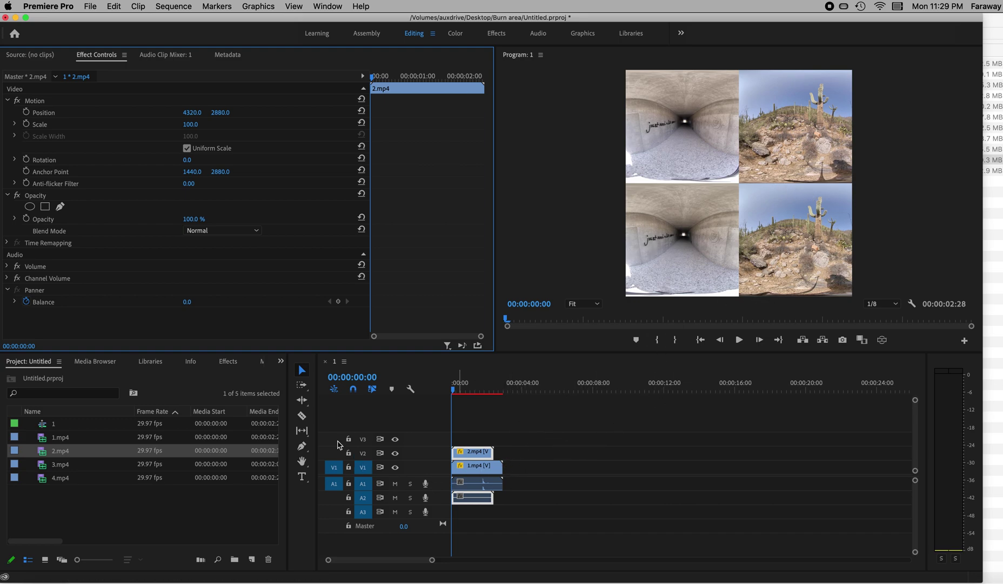
# Razor 1.mp4 at 2.mp4's end and delete the tail, making the sequence 00:00:02:13
pyautogui.click(302, 415)
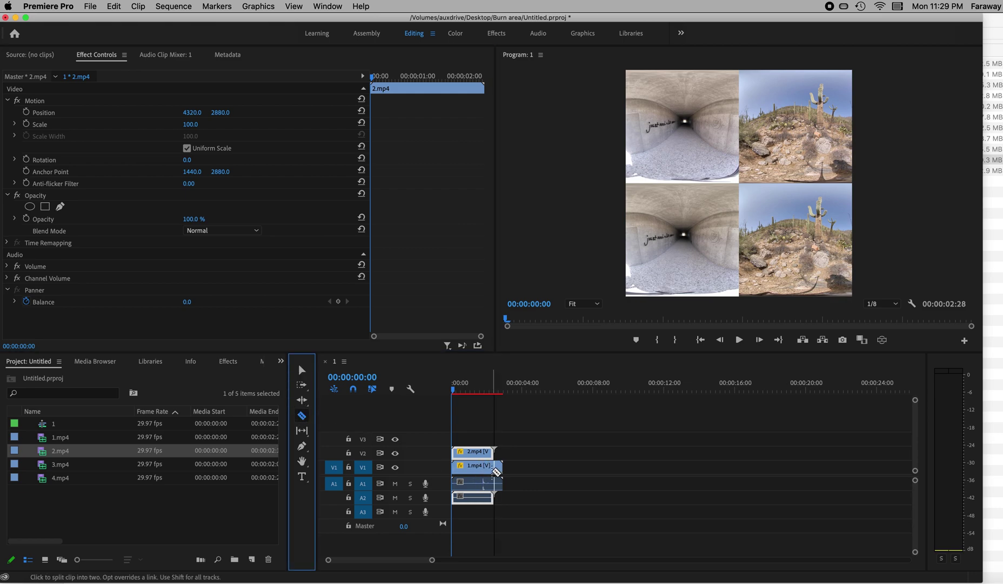
pyautogui.click(495, 469)
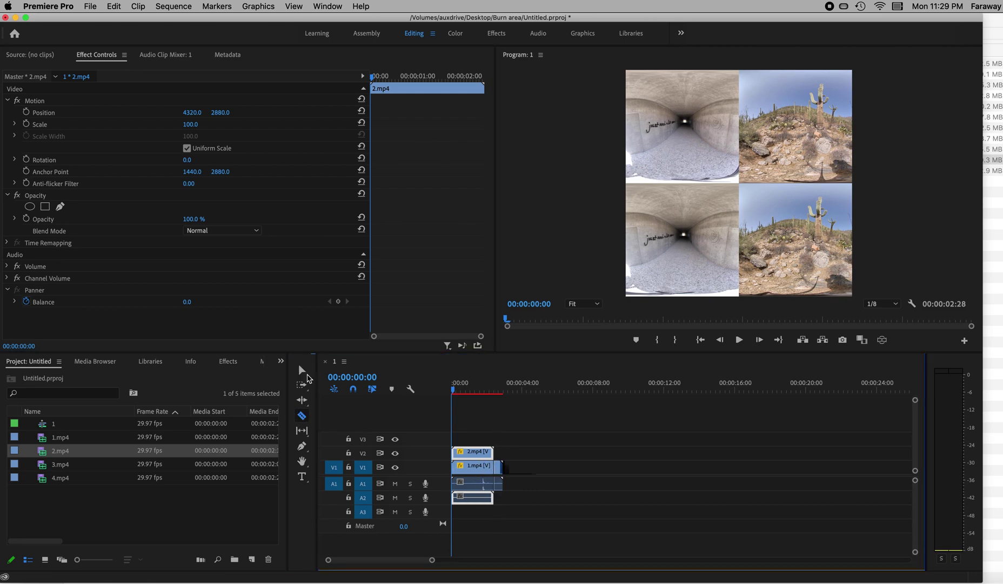
pyautogui.click(302, 370)
pyautogui.click(499, 470)
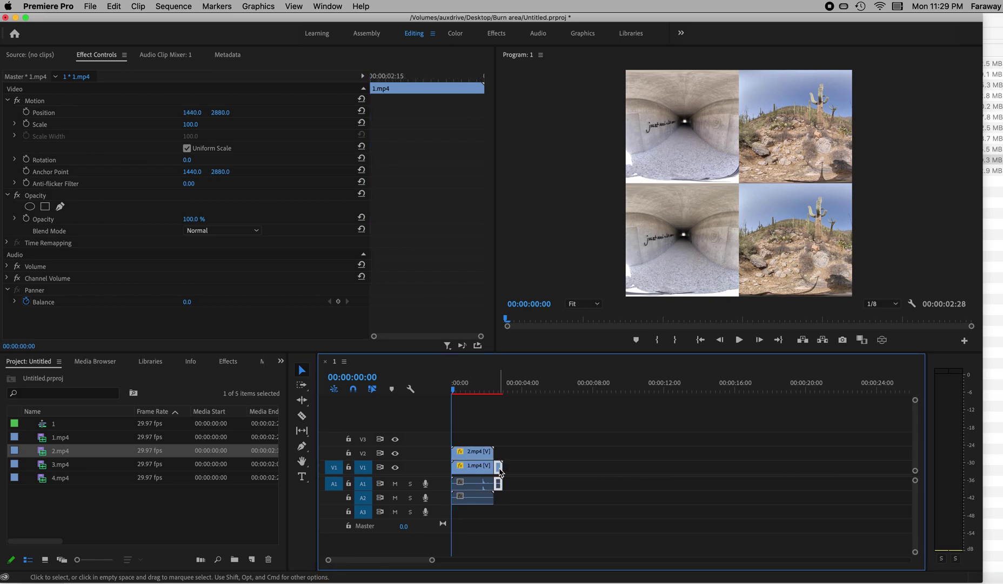
pyautogui.press('Delete')
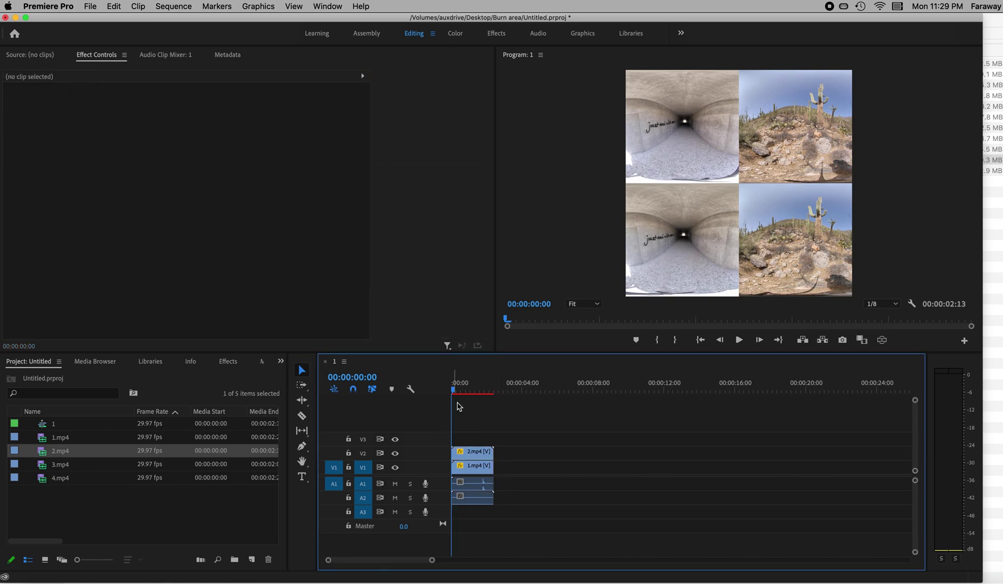
pyautogui.click(466, 385)
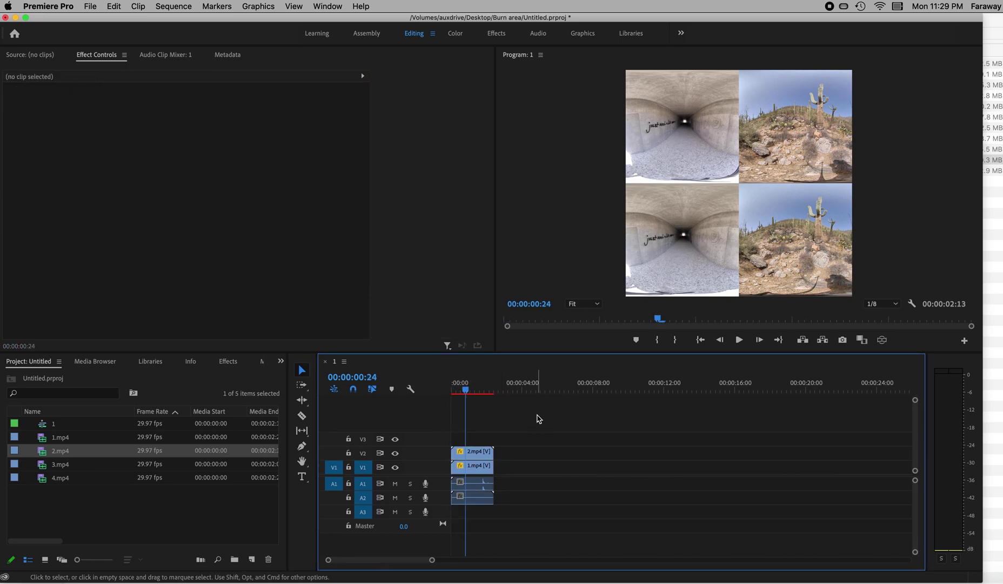
pyautogui.click(91, 6)
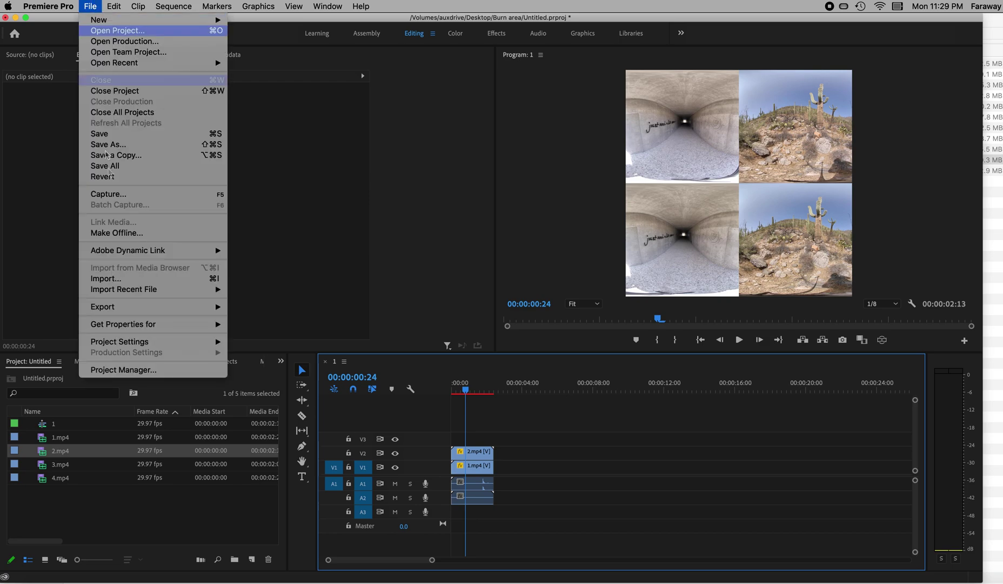
# From File > Export > Media, change the format from H.264 to HEVC (H.265)
pyautogui.moveTo(215, 312)
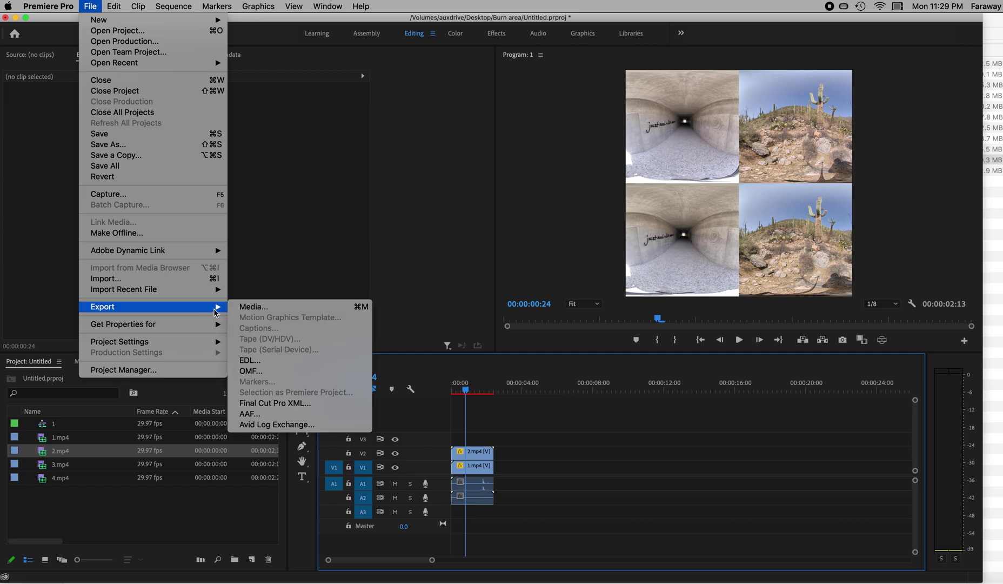
pyautogui.click(249, 310)
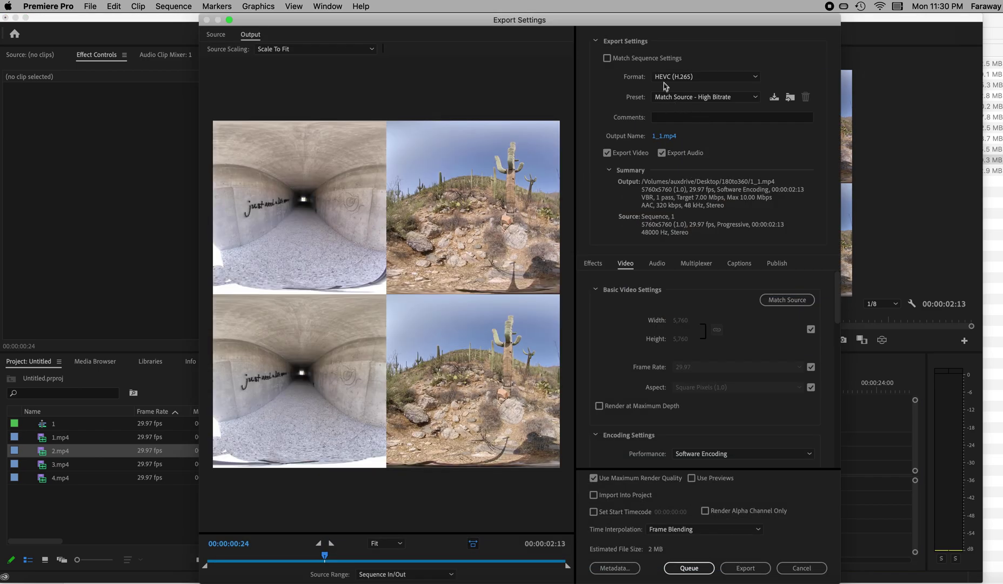
pyautogui.click(666, 77)
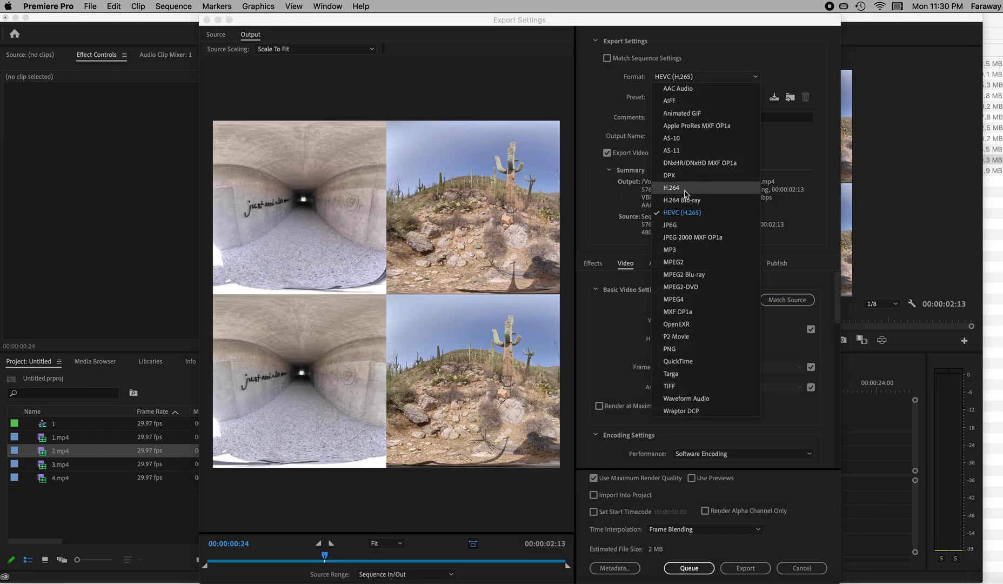
pyautogui.click(689, 189)
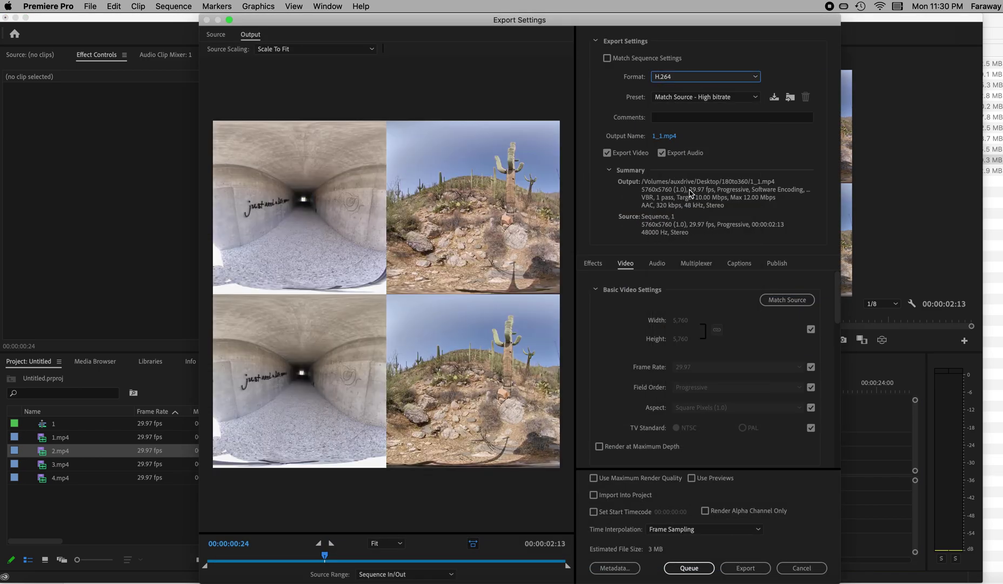
pyautogui.click(680, 81)
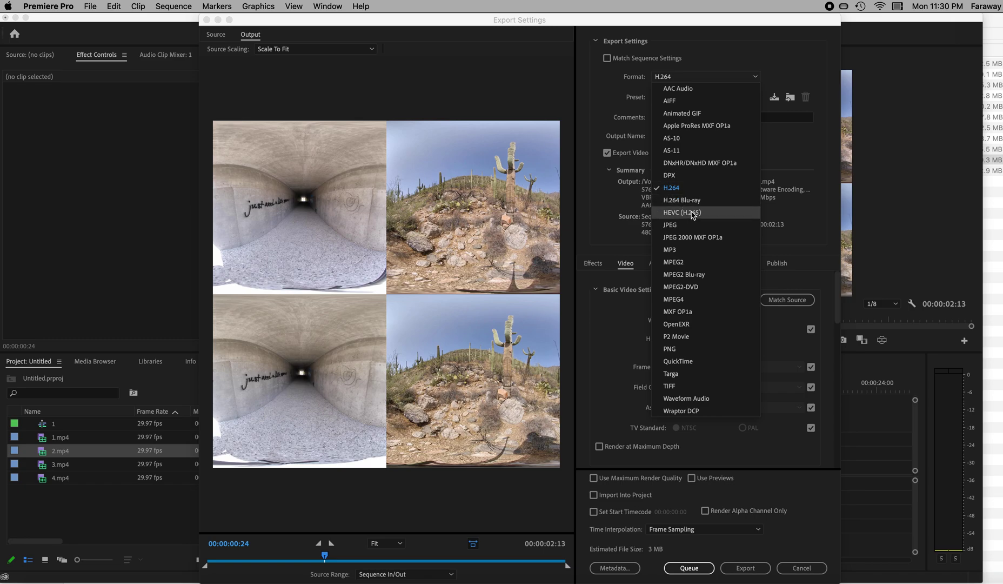
pyautogui.click(697, 214)
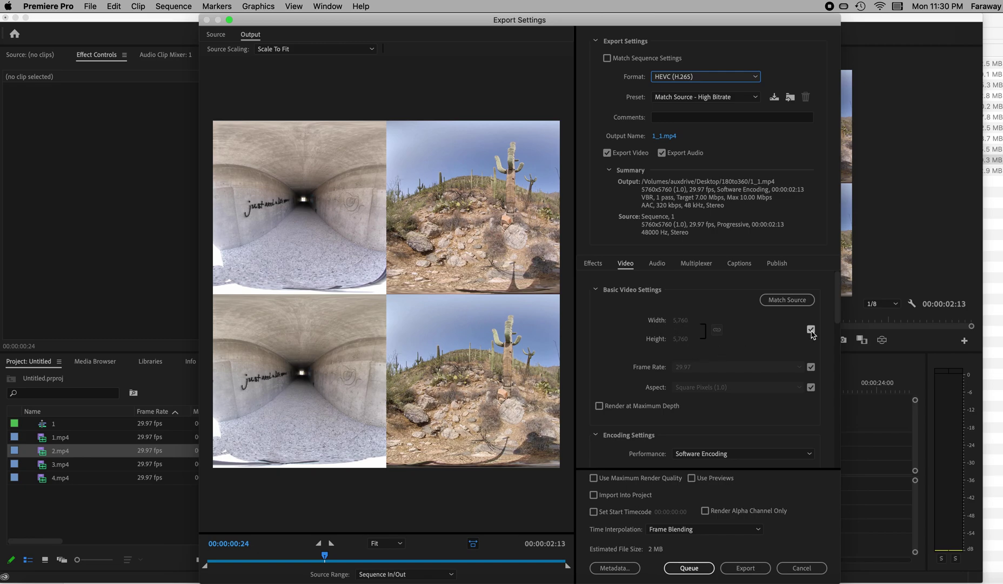
# Unlink the source size, set width 4096 for a 4096×4096 frame, and enable Render at Maximum Depth
pyautogui.click(811, 329)
pyautogui.click(685, 320)
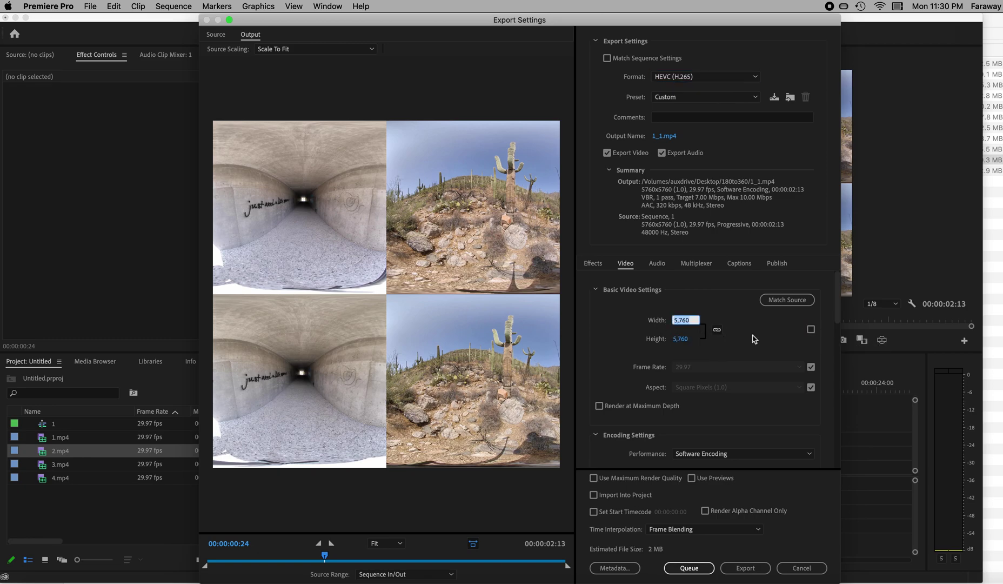
pyautogui.write('4,')
pyautogui.write('096')
pyautogui.press('Return')
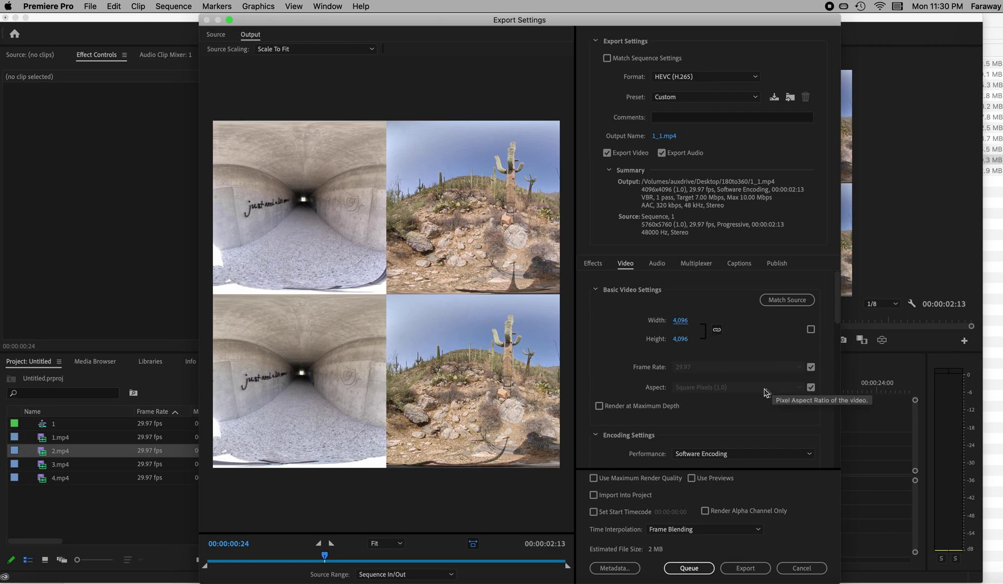
pyautogui.click(599, 406)
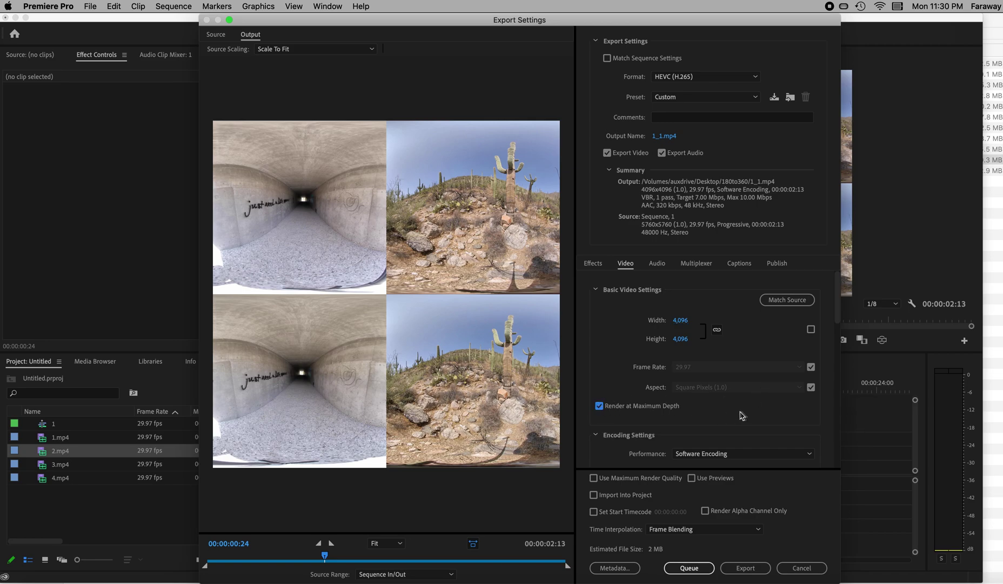
pyautogui.scroll(-5, 747, 416)
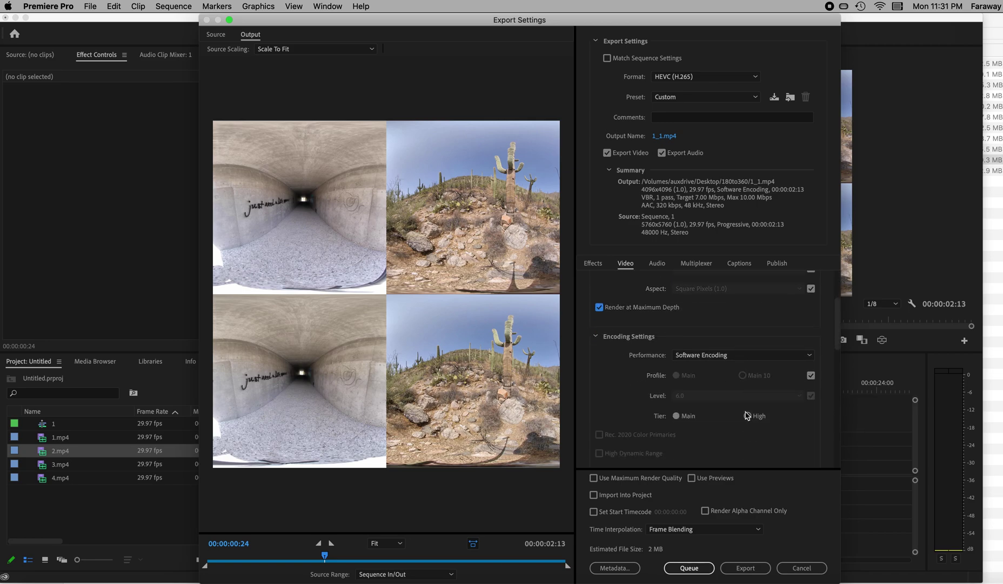
pyautogui.scroll(-10, 746, 415)
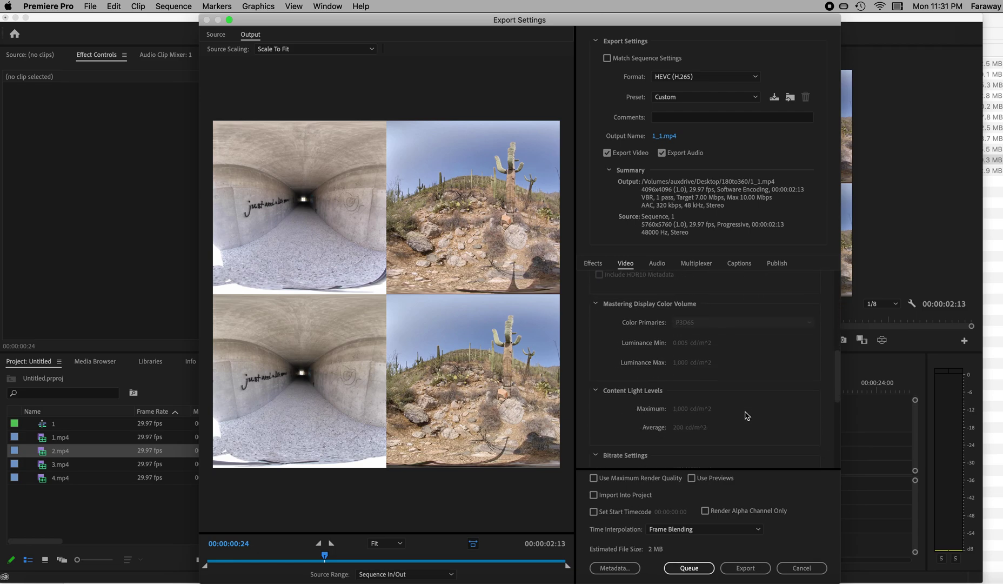
pyautogui.scroll(-3, 746, 415)
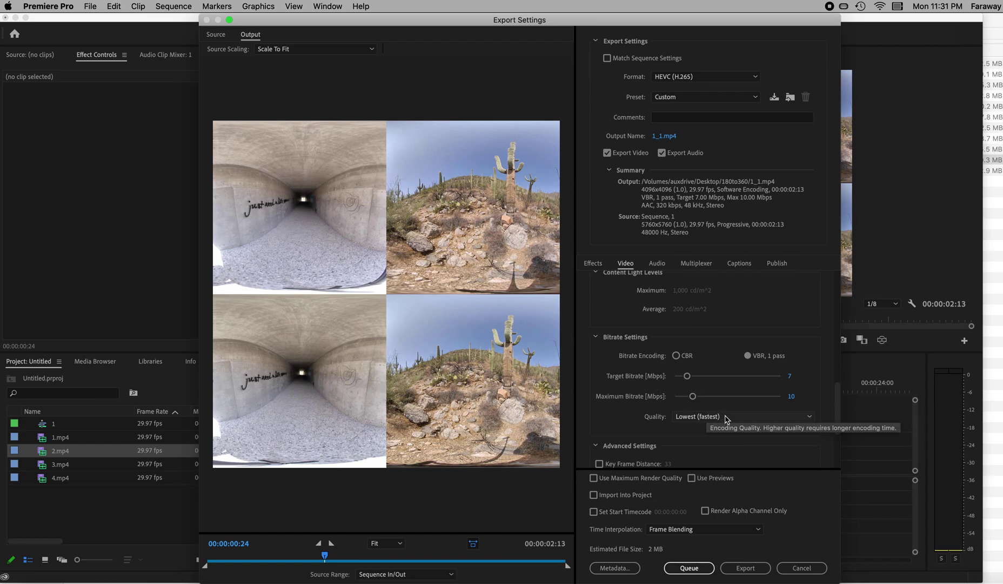
pyautogui.scroll(-1, 726, 416)
pyautogui.scroll(1, 695, 414)
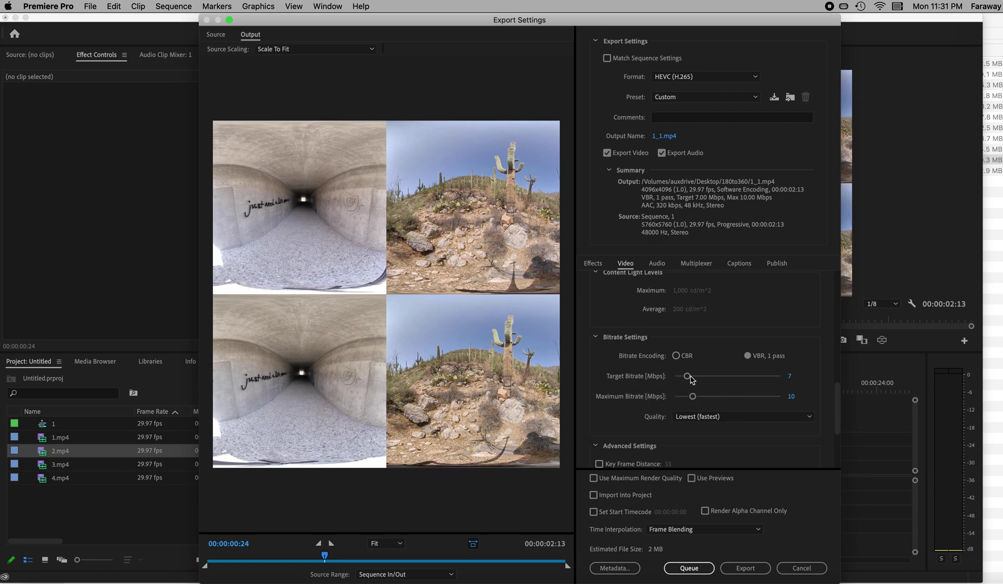
# Raise the target bitrate to 60 Mbps and enable Use Maximum Render Quality
pyautogui.moveTo(687, 376); pyautogui.dragTo(819, 400)
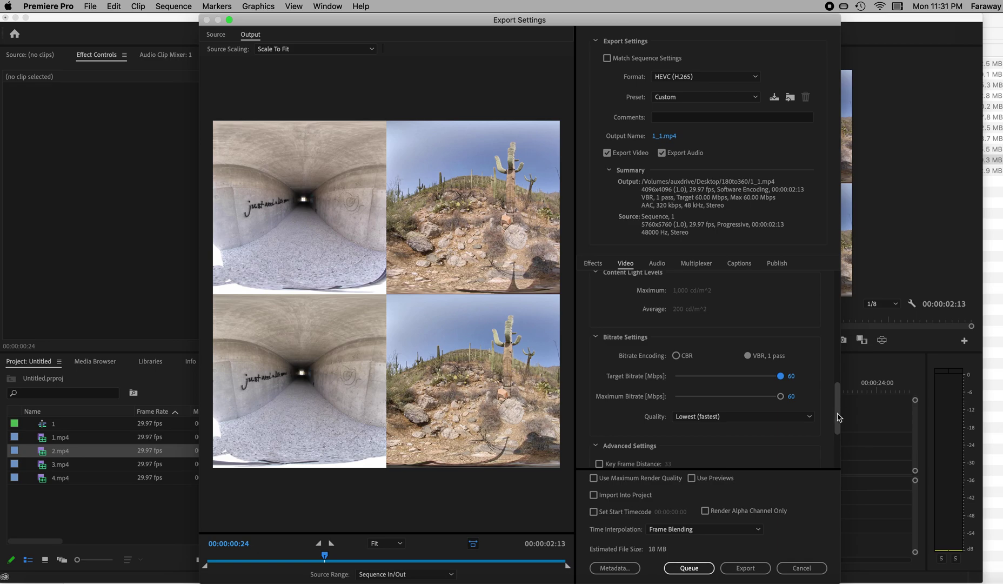
pyautogui.moveTo(838, 430); pyautogui.dragTo(836, 466)
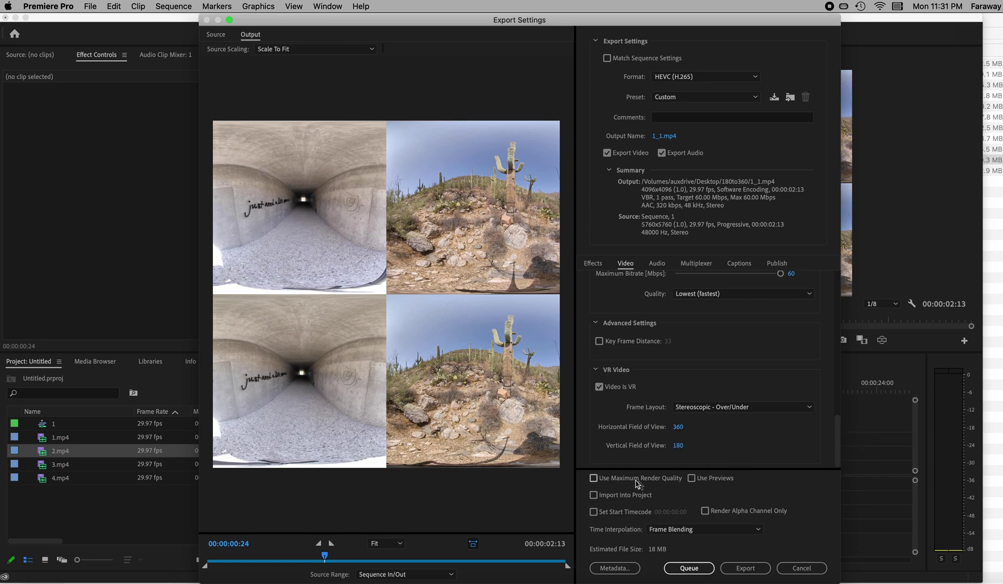
pyautogui.click(595, 478)
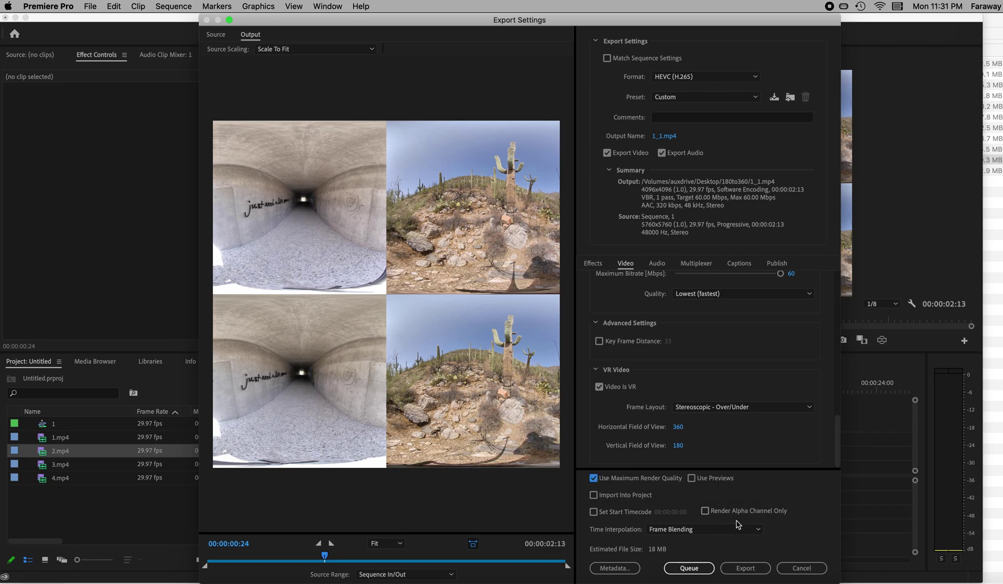
# Start and then cancel the encode, move the Export Settings window aside, and cancel it
pyautogui.click(749, 566)
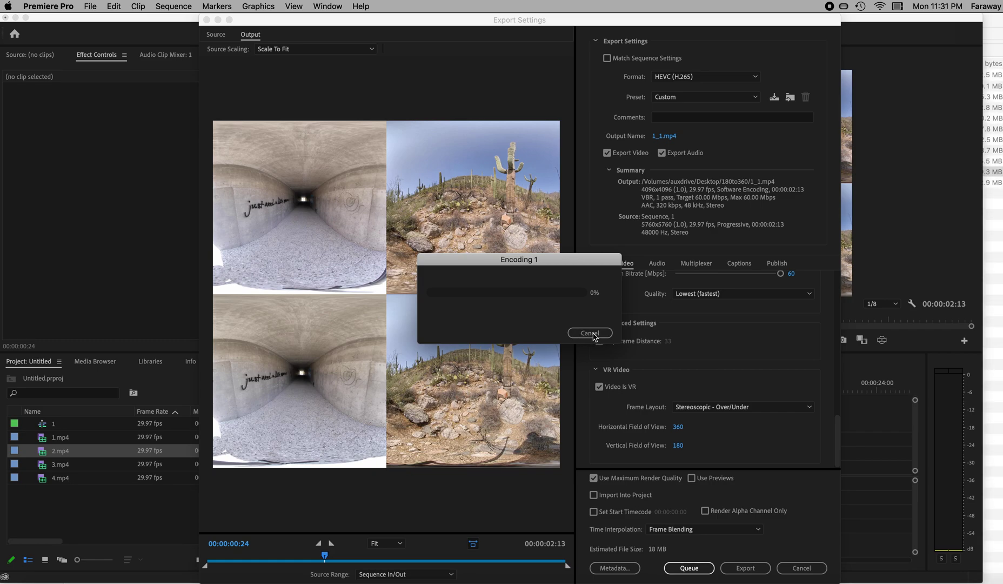
pyautogui.click(593, 335)
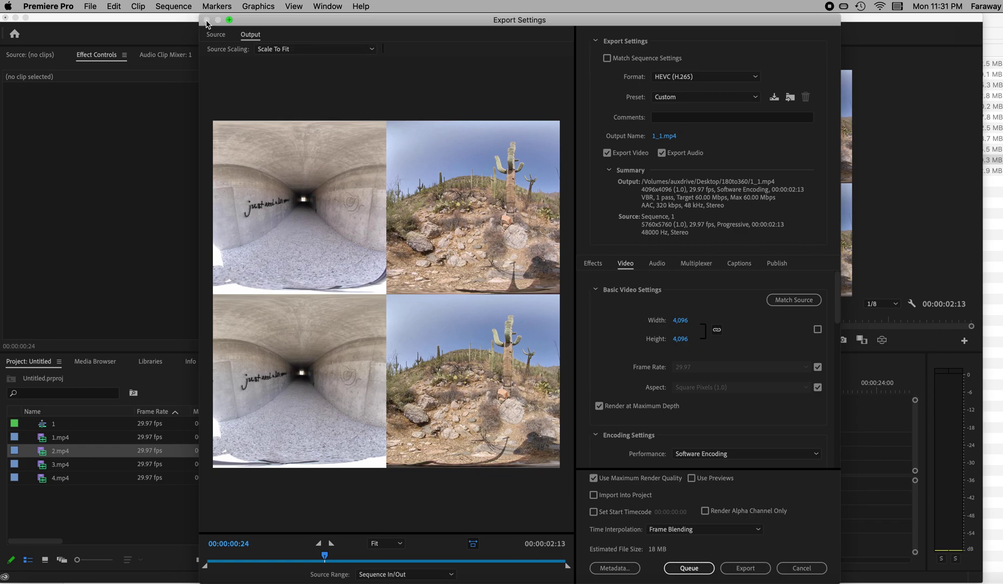
pyautogui.moveTo(329, 26); pyautogui.dragTo(380, 51)
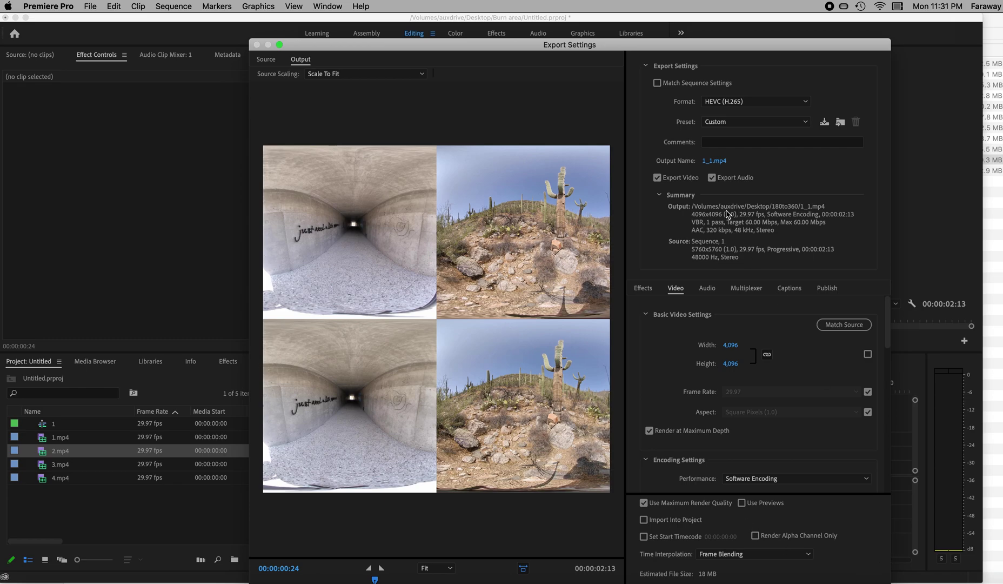
pyautogui.moveTo(546, 39); pyautogui.dragTo(542, 14)
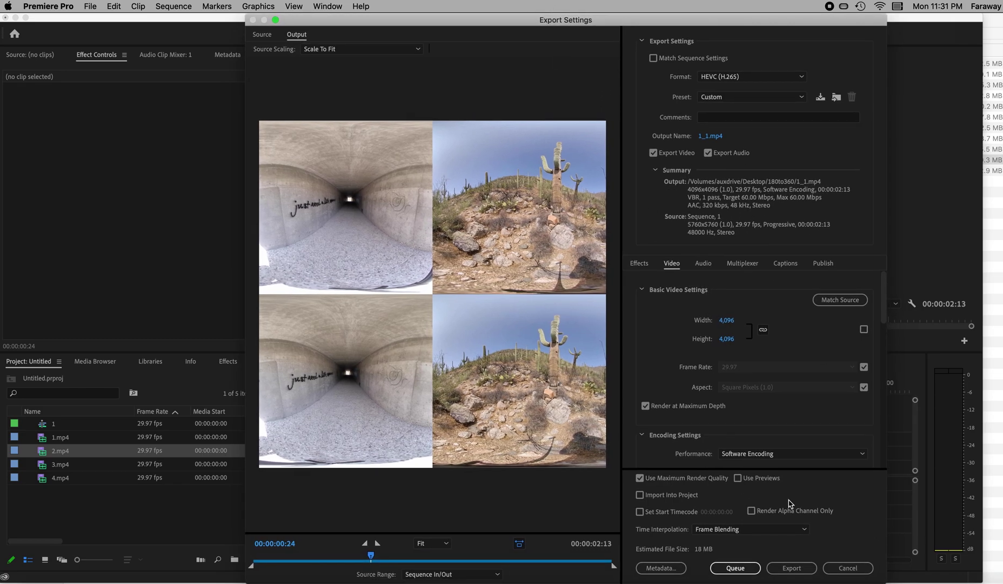
pyautogui.click(848, 568)
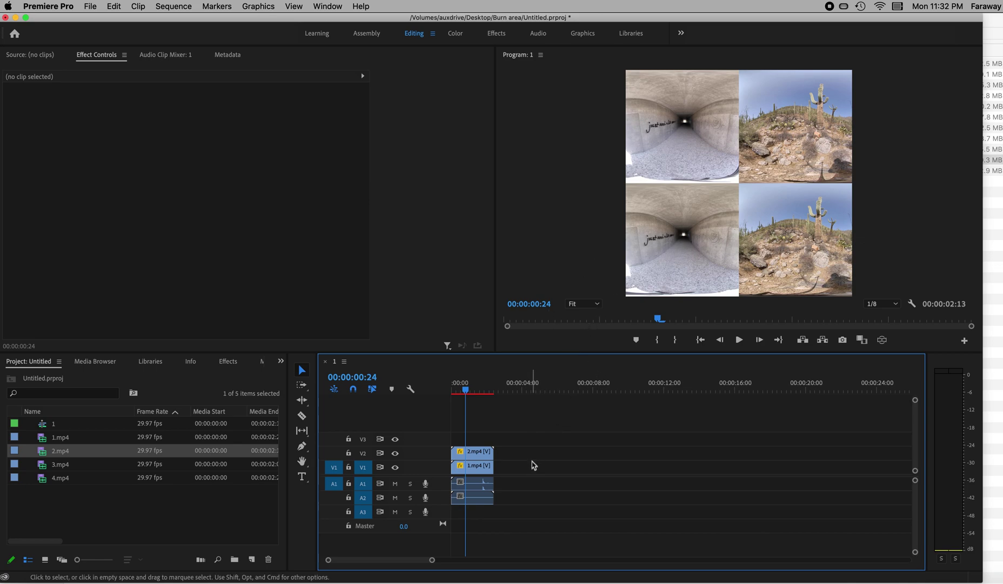
# Hide the 1.mp4 track from the preview, then make it visible again
pyautogui.click(44, 469)
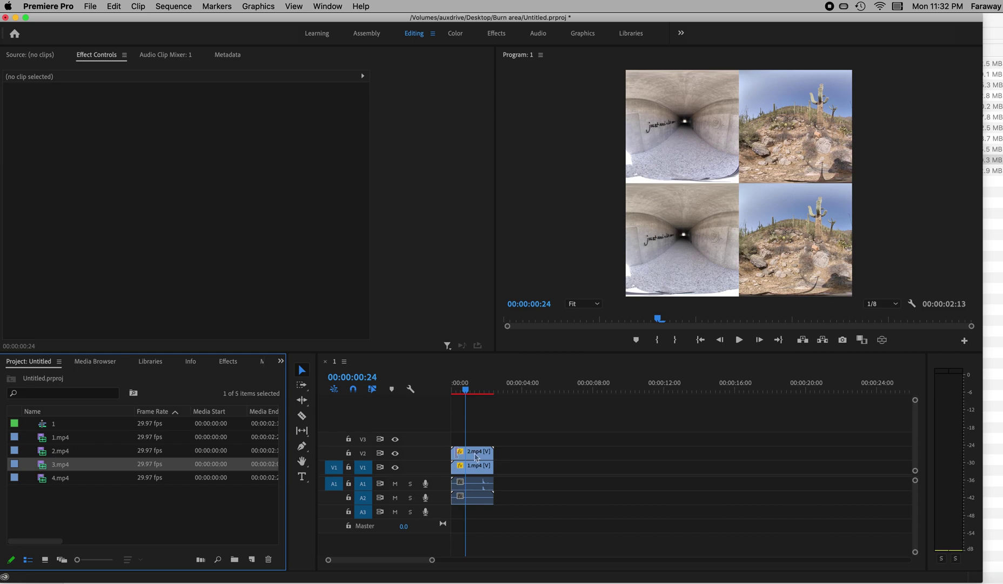
pyautogui.click(474, 471)
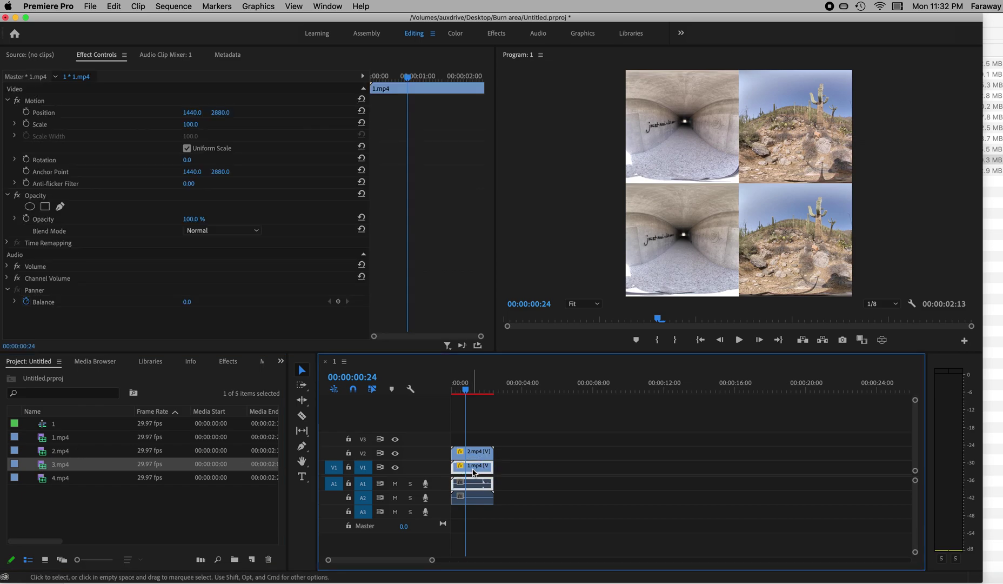
pyautogui.click(395, 468)
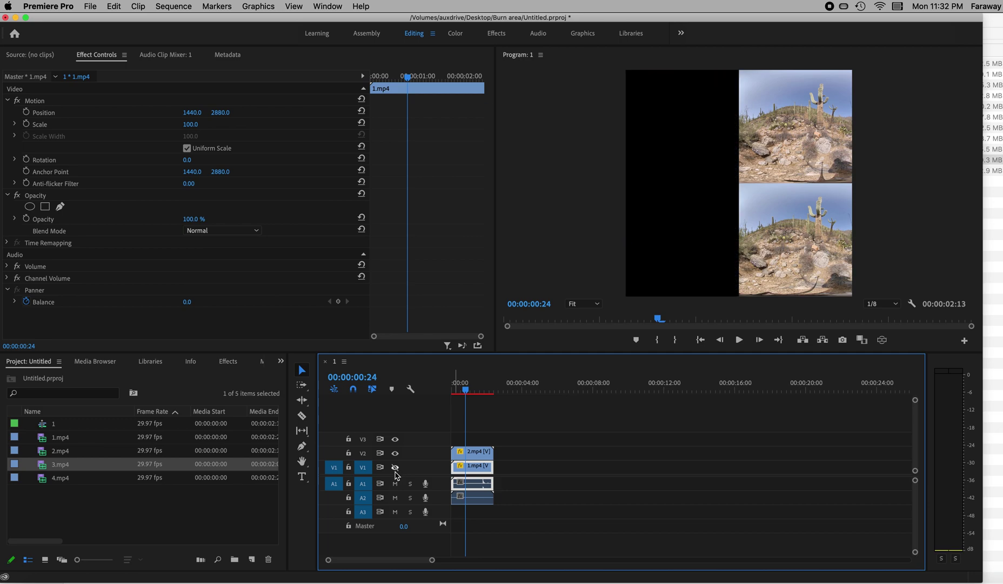
pyautogui.click(397, 473)
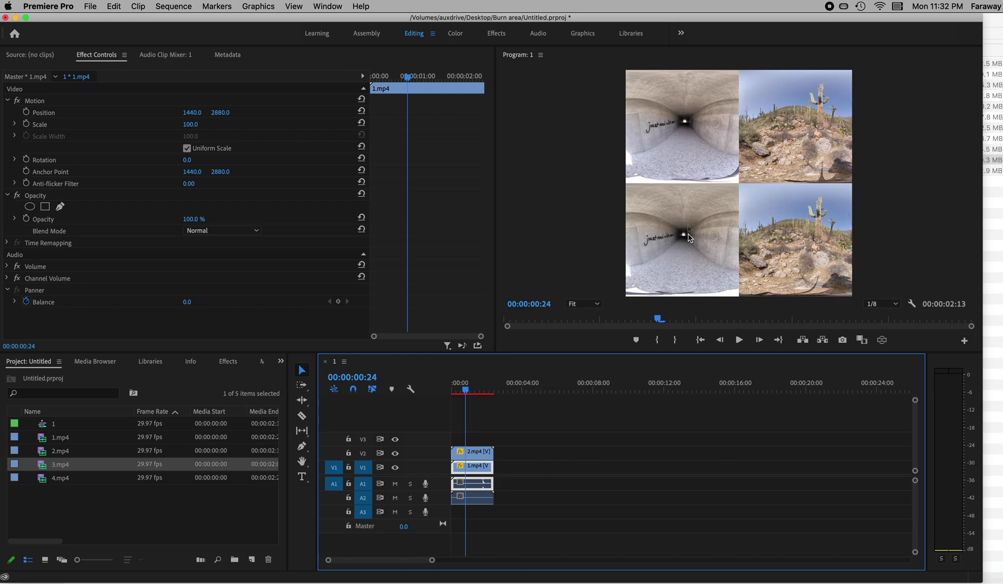
# Set 2.mp4's Motion Position X to 2880 in Effect Controls
pyautogui.click(474, 456)
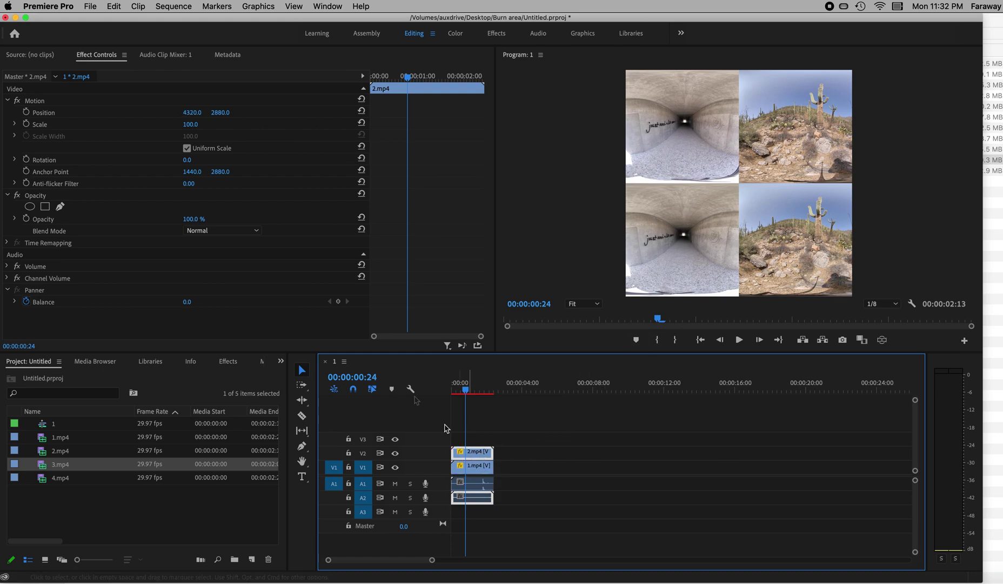
pyautogui.click(192, 114)
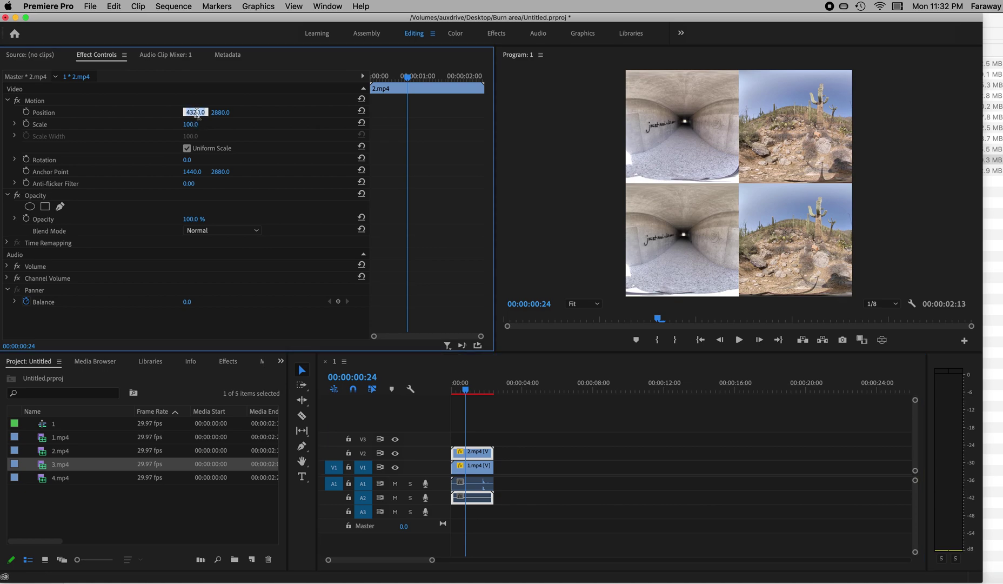
pyautogui.write('2880')
pyautogui.press('Return')
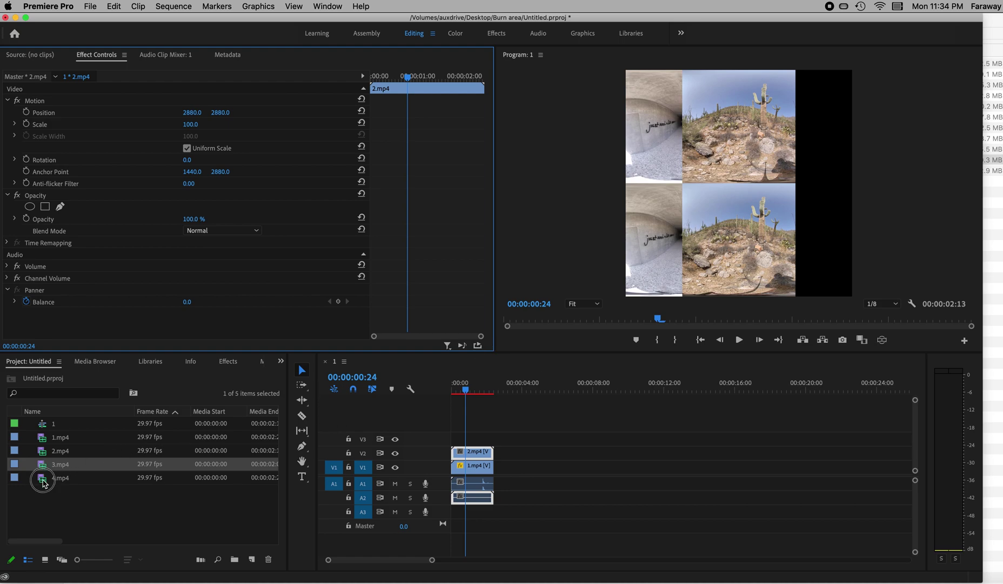
# Place 3.mp4 on V3 and set its Position X to 4320
pyautogui.click(45, 483)
pyautogui.click(44, 466)
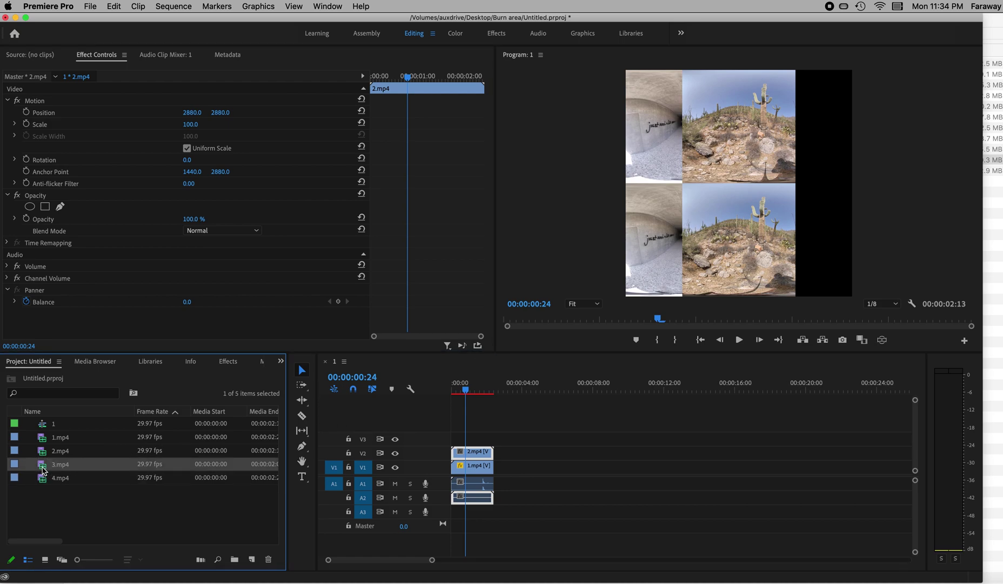
pyautogui.moveTo(44, 469); pyautogui.dragTo(452, 438)
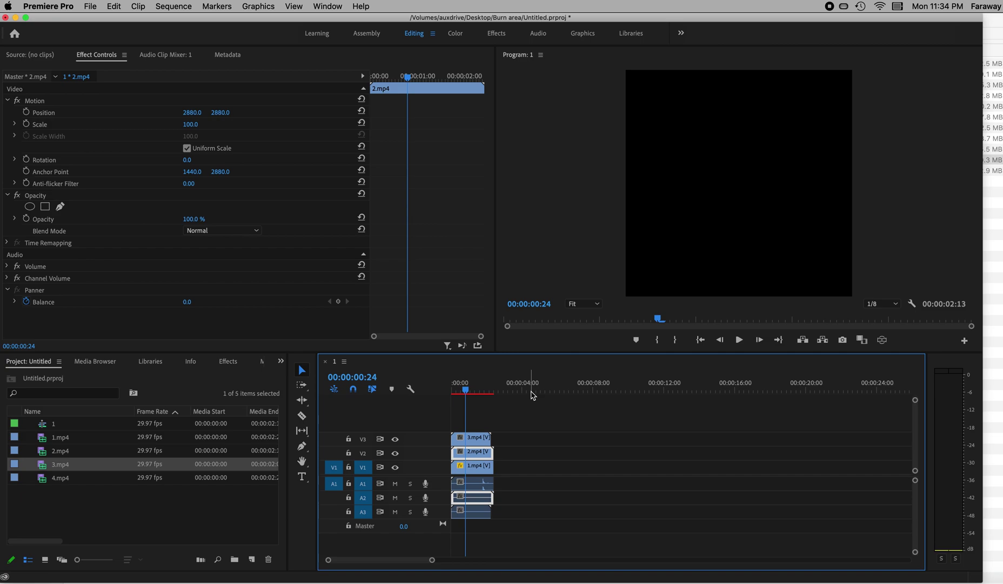
pyautogui.click(474, 439)
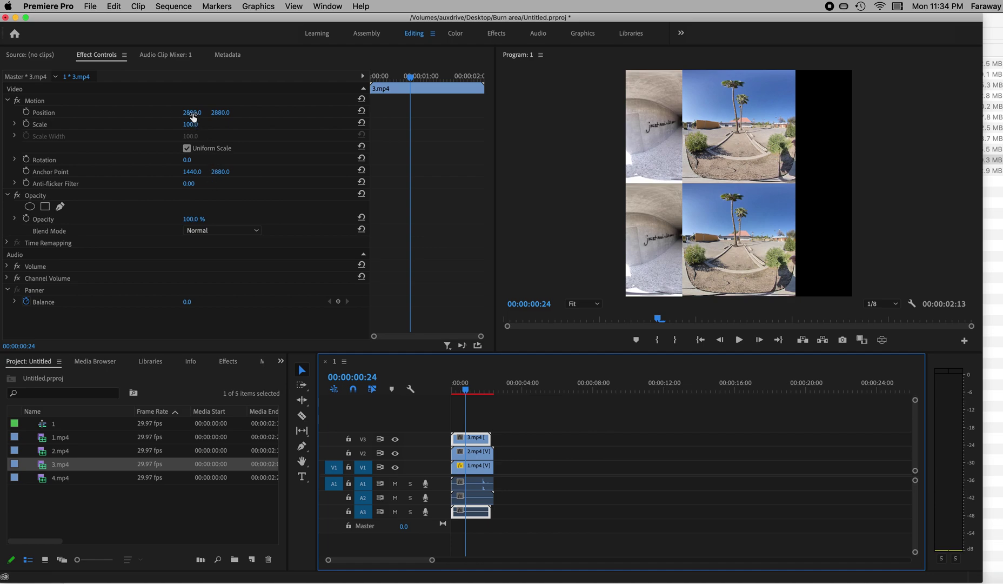
pyautogui.click(193, 113)
pyautogui.write('4320')
pyautogui.press('Return')
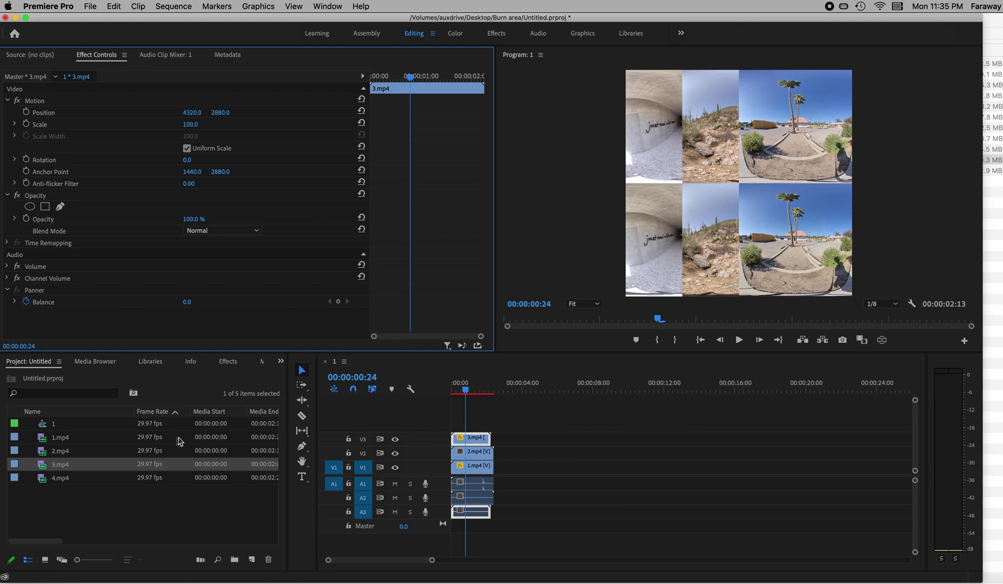
# Drop 4.mp4 onto a new V4 track and set its Position X to 5760
pyautogui.click(49, 480)
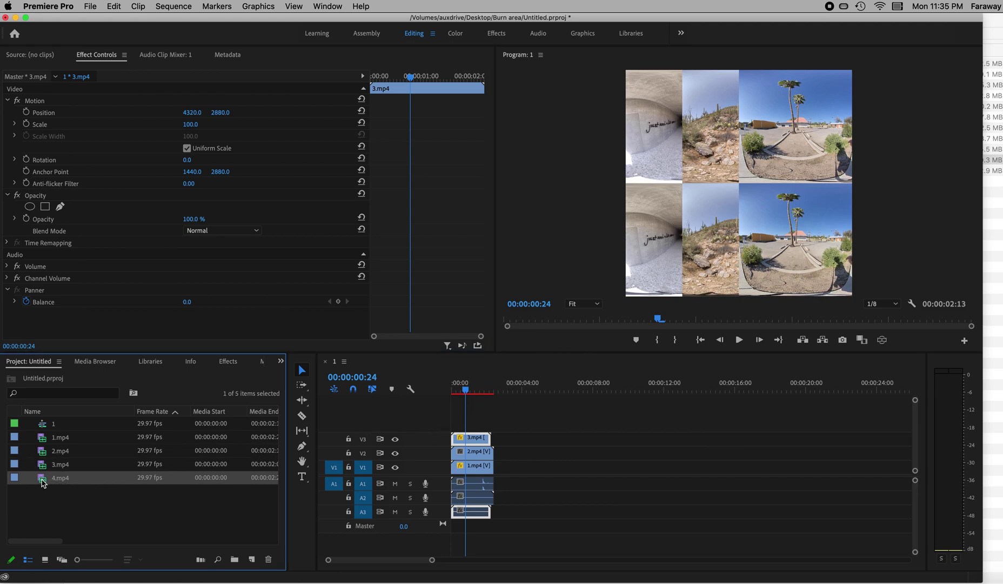
pyautogui.moveTo(43, 483); pyautogui.dragTo(457, 425)
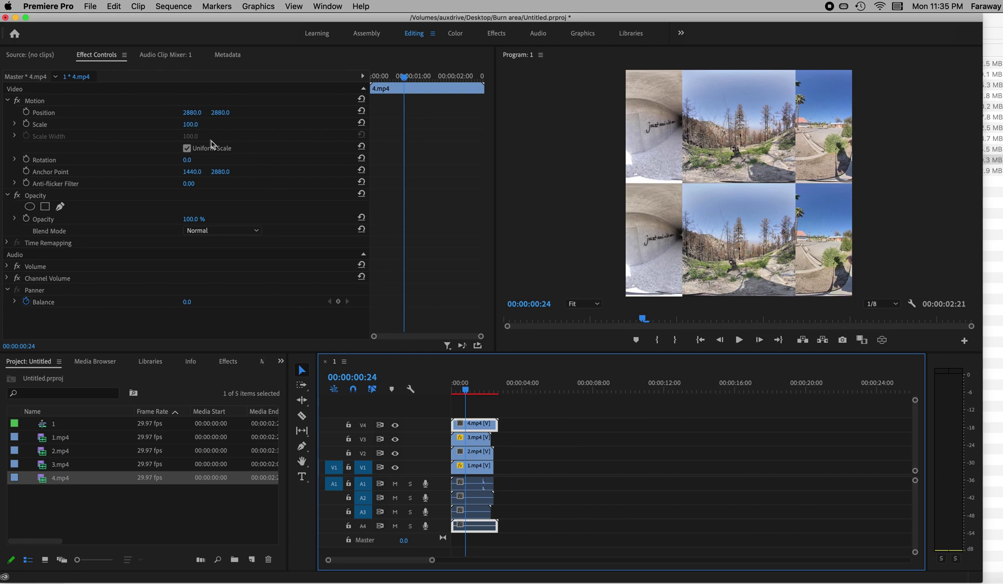
pyautogui.click(193, 112)
pyautogui.write('5760')
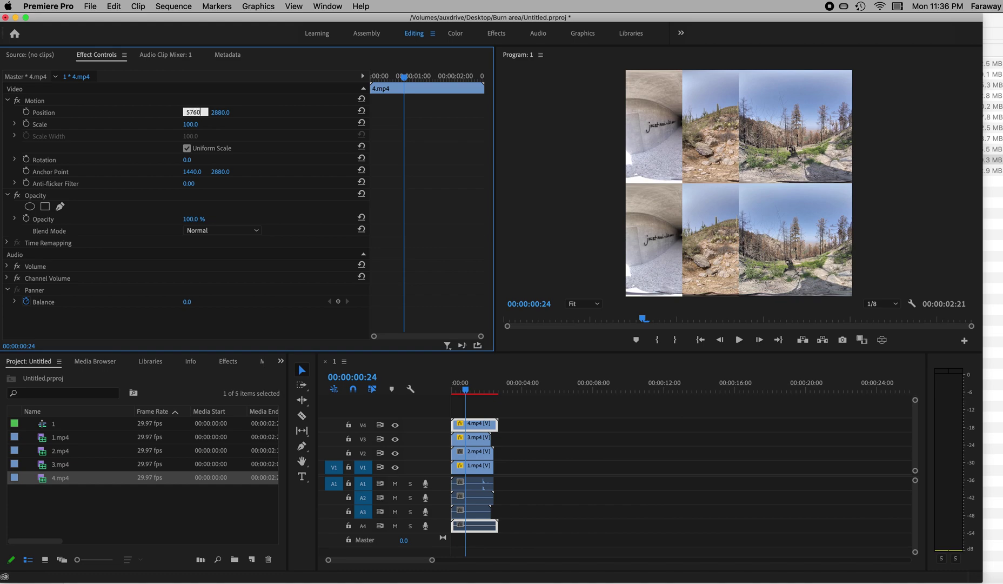
pyautogui.press('Return')
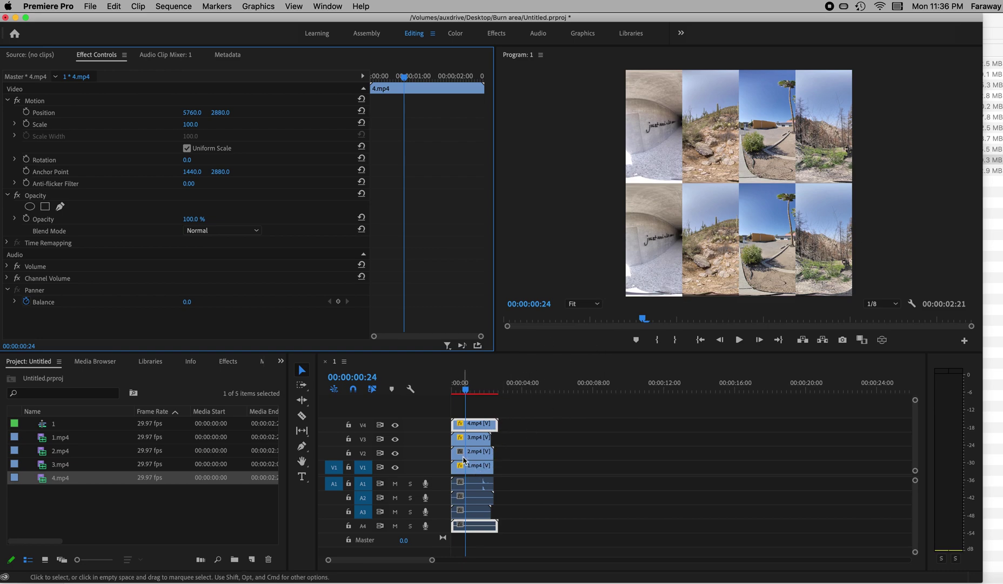
pyautogui.click(473, 468)
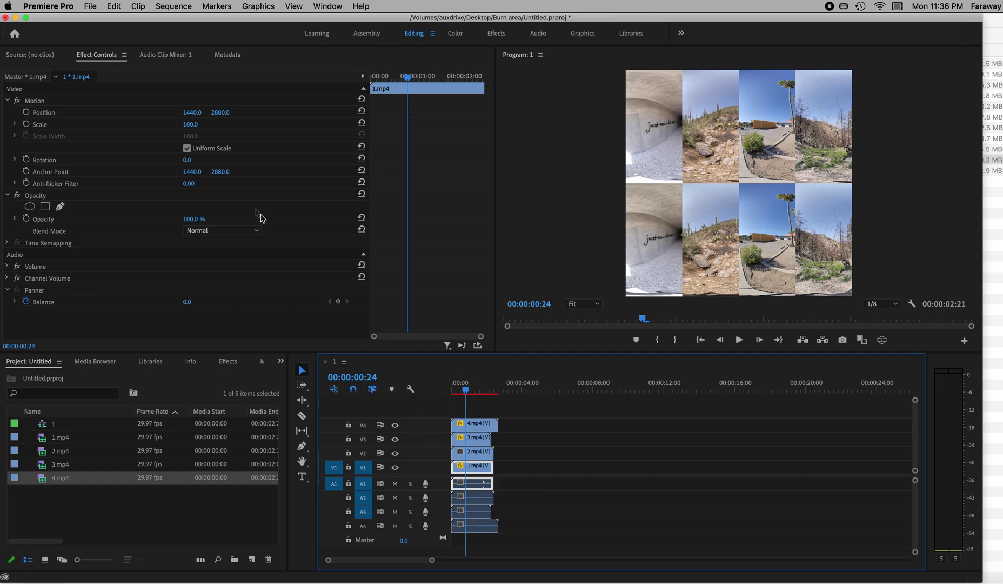
pyautogui.click(476, 454)
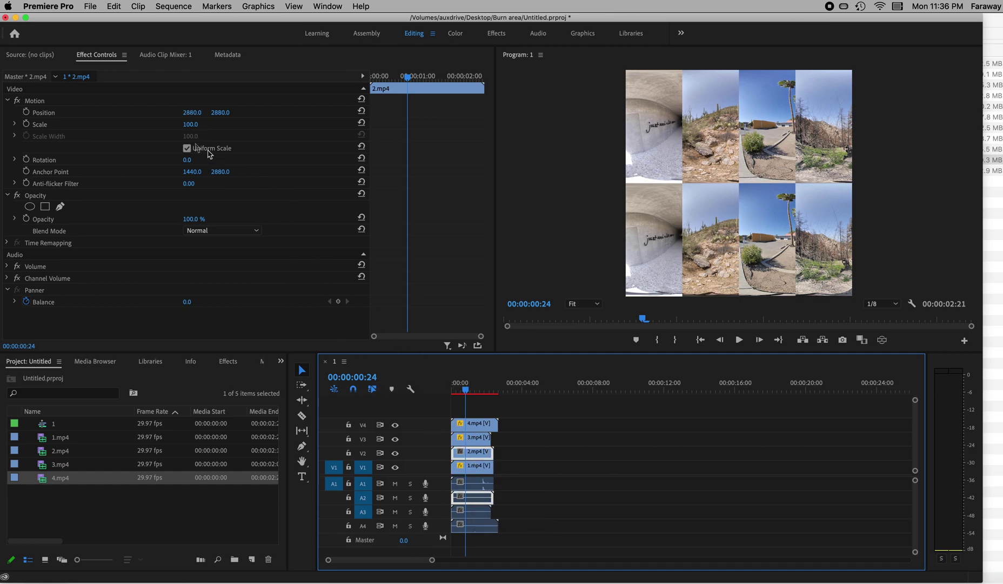
pyautogui.click(474, 443)
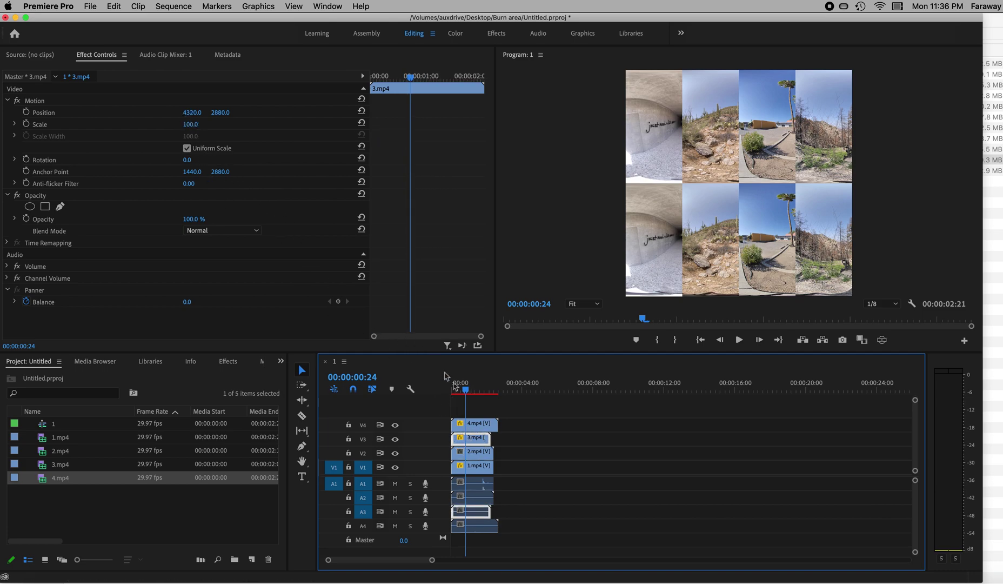
pyautogui.click(474, 424)
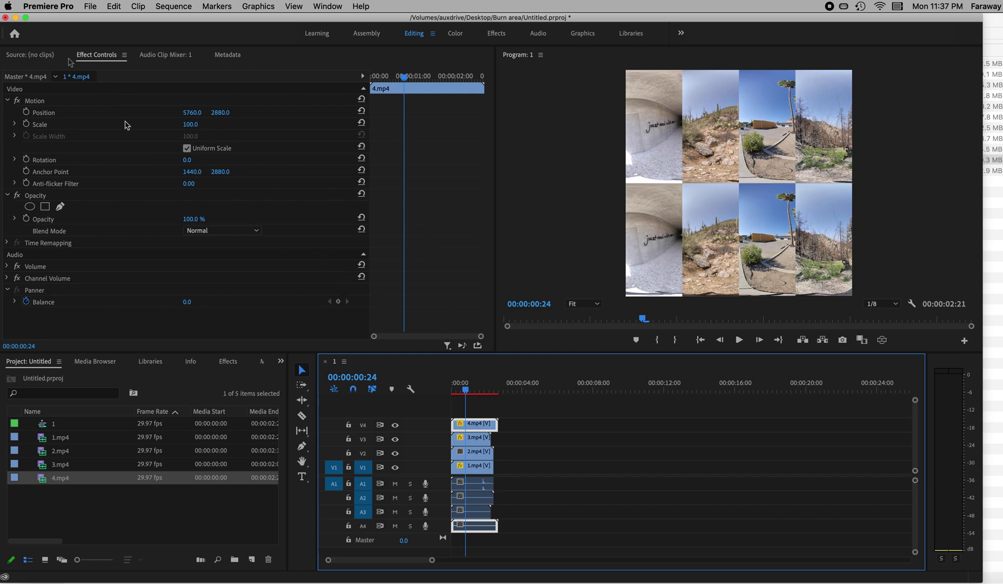
# Open the media export settings, set width 4096 (4096×4096), and enable Render at Maximum Depth
pyautogui.click(90, 7)
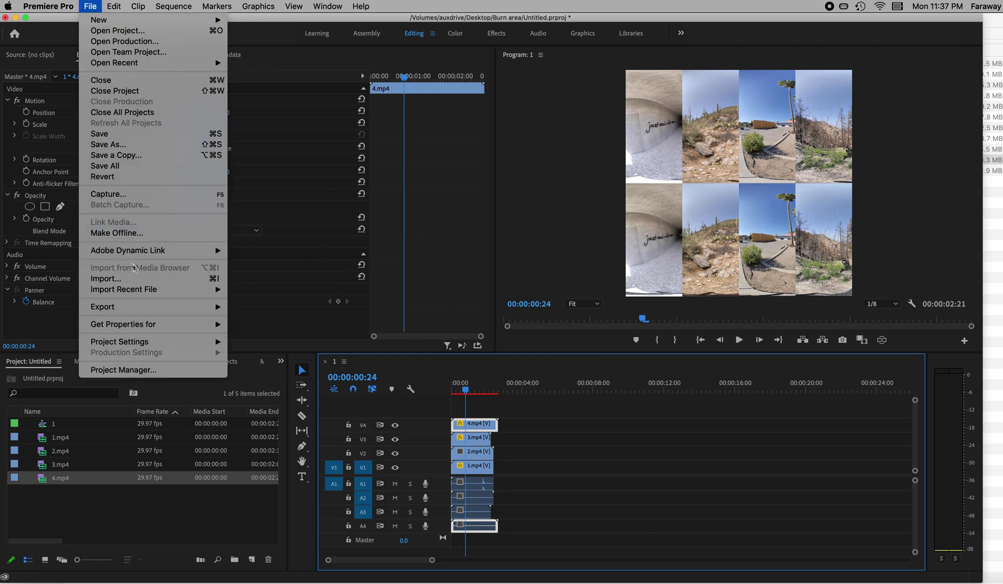
pyautogui.click(258, 307)
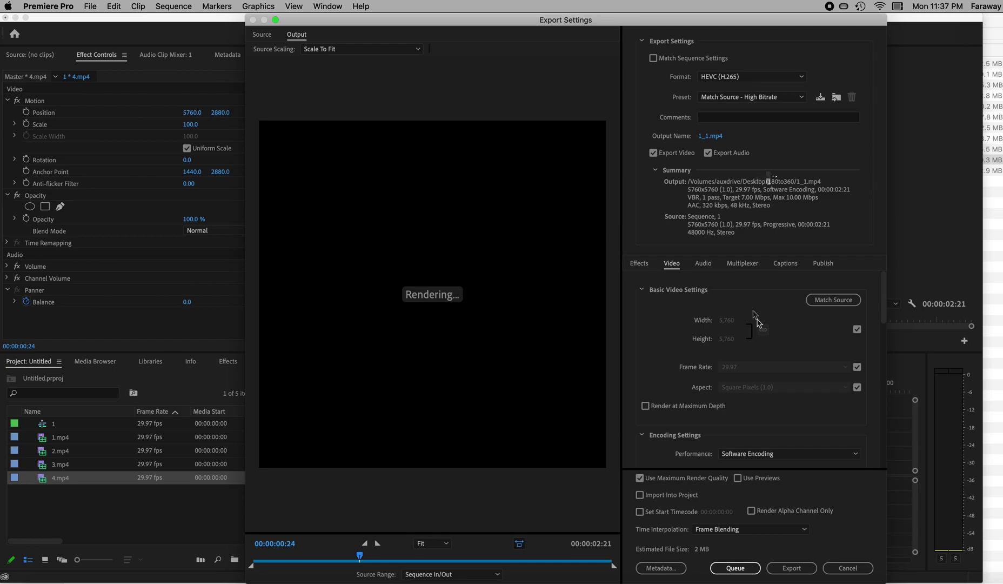
pyautogui.click(856, 329)
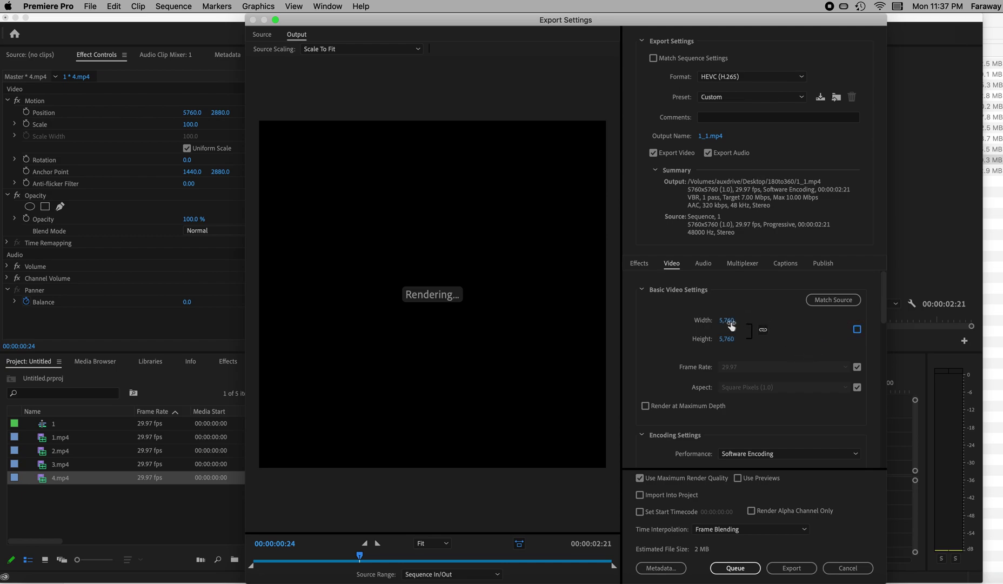
pyautogui.click(731, 320)
pyautogui.write('4096')
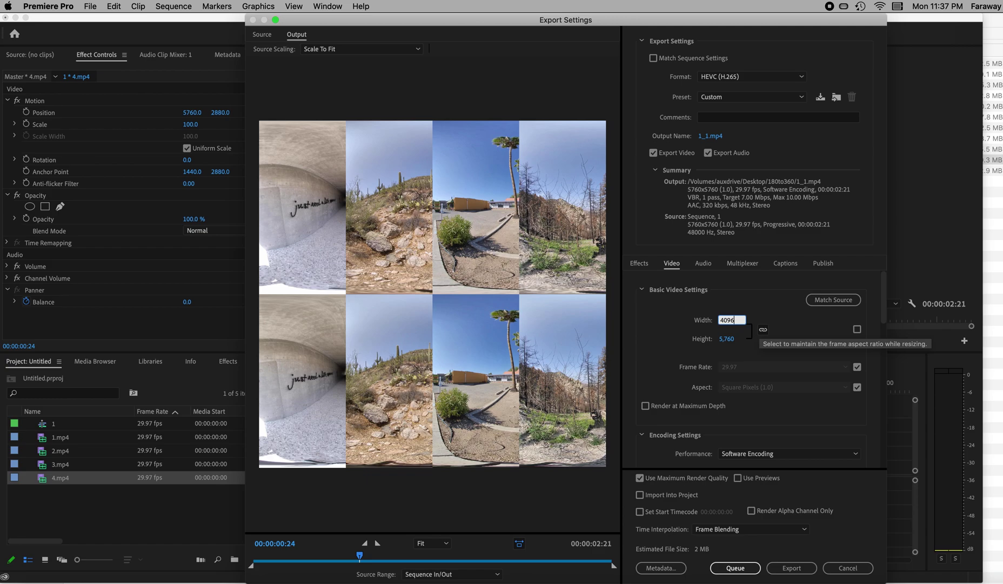
pyautogui.press('Return')
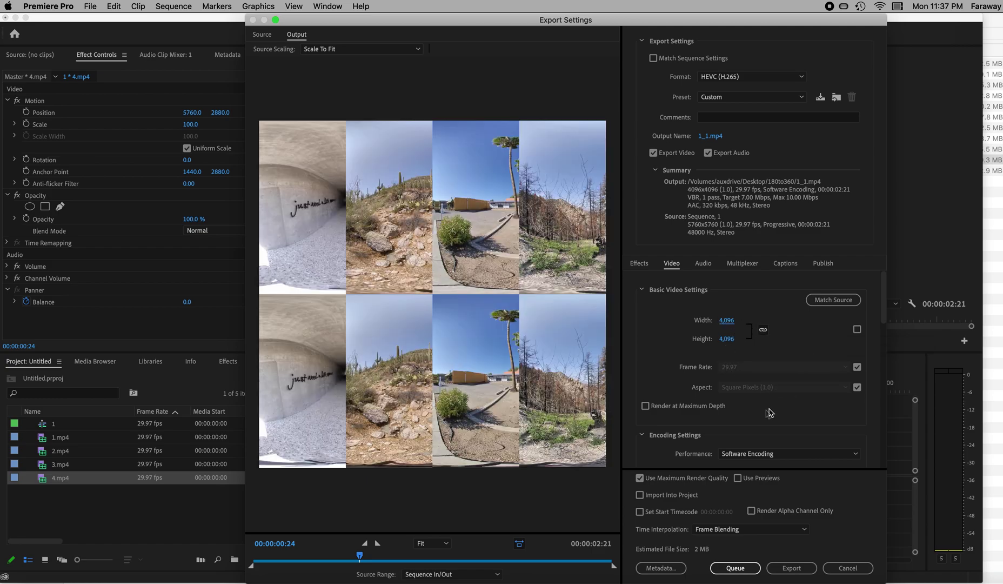
pyautogui.click(645, 406)
# Drag the target bitrate to 60 Mbps and confirm the Over/Under stereoscopic VR setting
pyautogui.scroll(-5, 869, 431)
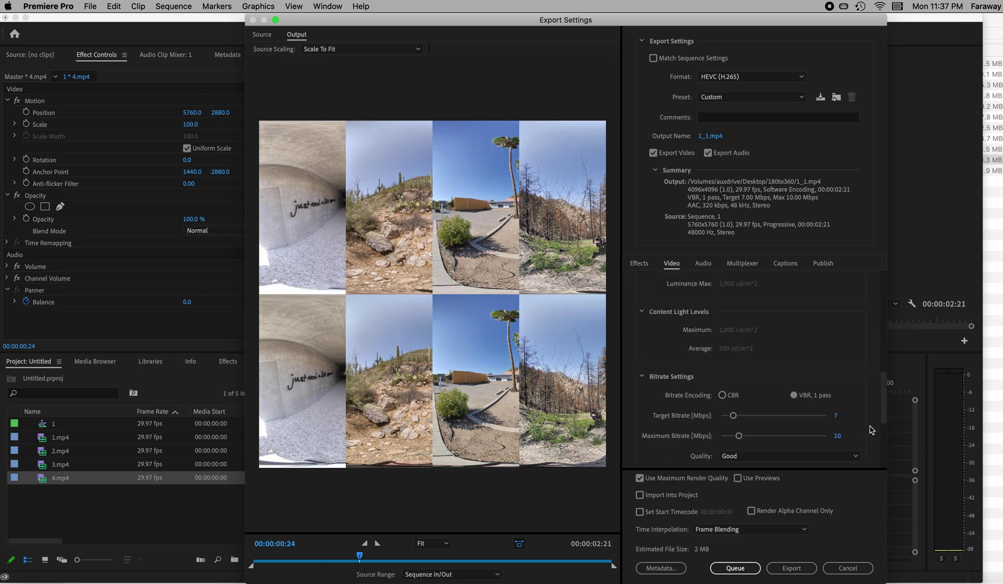
pyautogui.scroll(-3, 871, 430)
pyautogui.moveTo(734, 376); pyautogui.dragTo(863, 385)
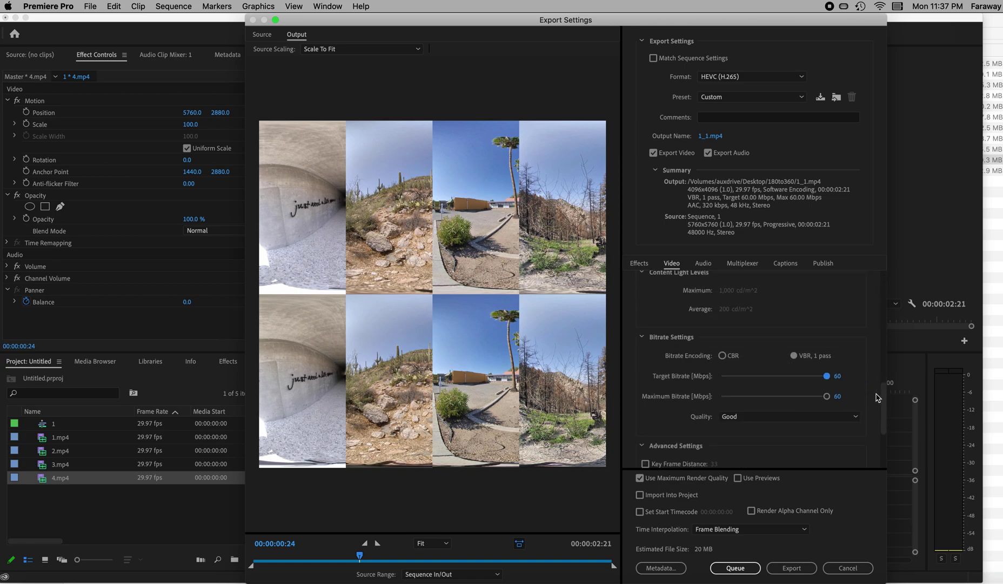
pyautogui.scroll(-5, 877, 398)
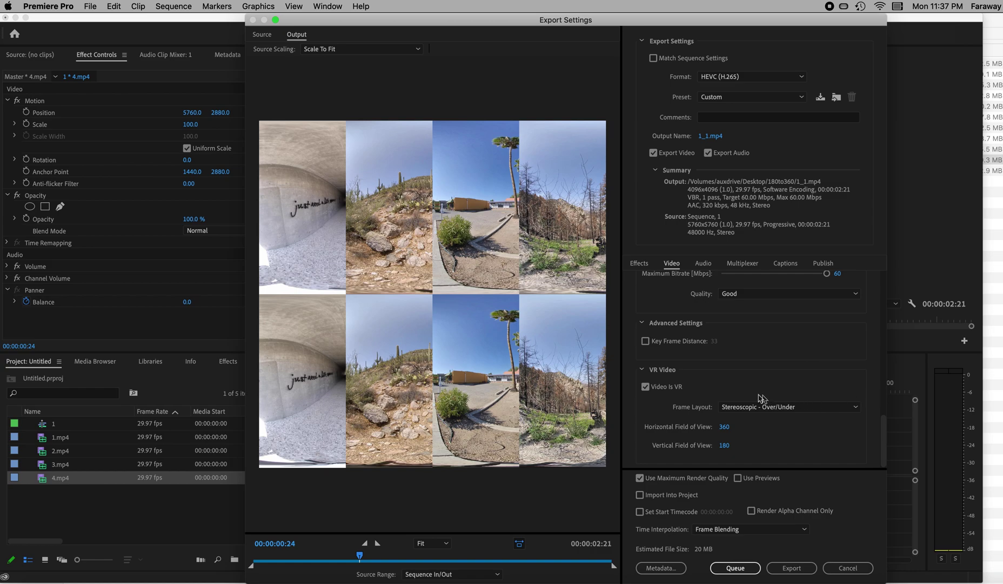